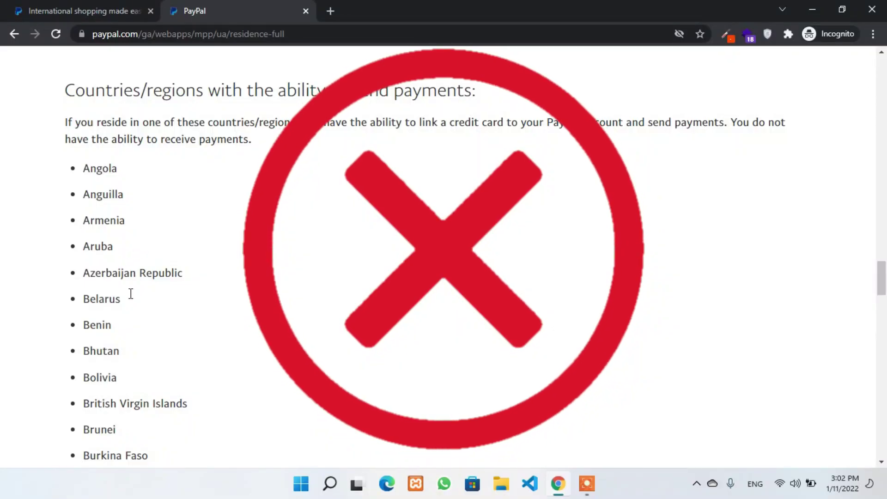
- Load paypal.com/us in a new tab, accept its cookies, and look over the Business menu
scroll(238, 305, down, 3)
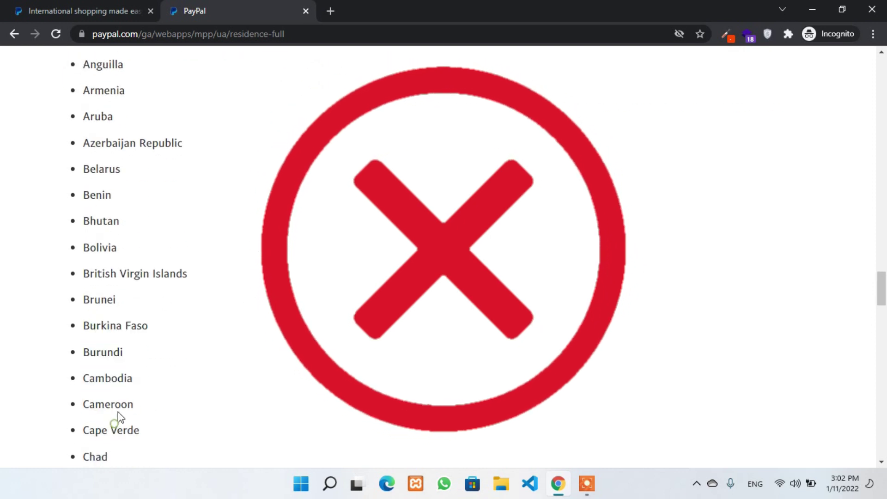
scroll(118, 412, down, 3)
scroll(121, 296, down, 7)
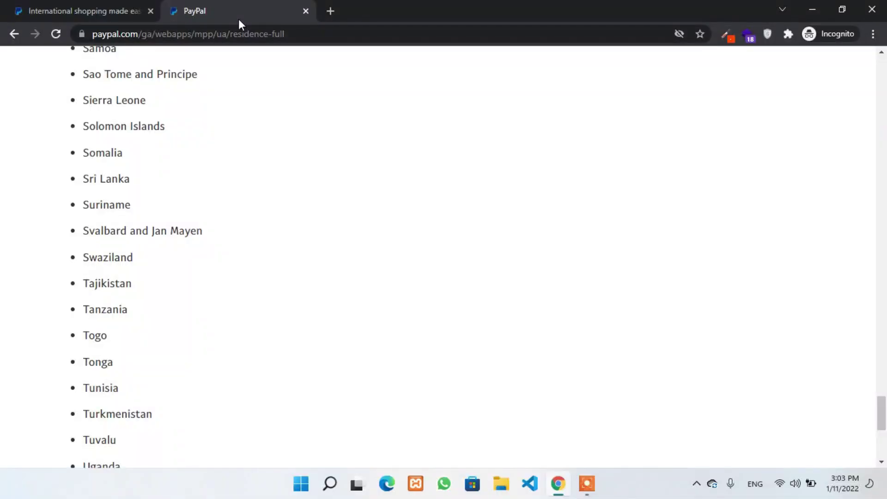
click(330, 11)
text(paypal.c)
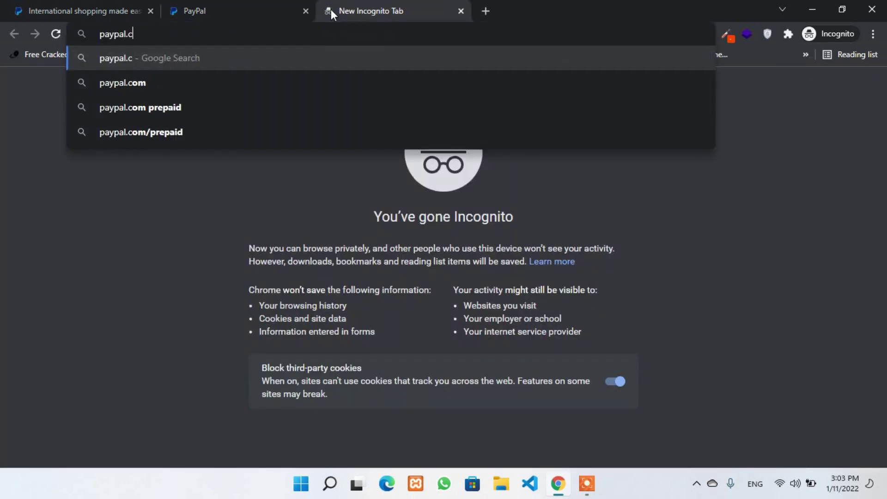
text(om/us)
key(Return)
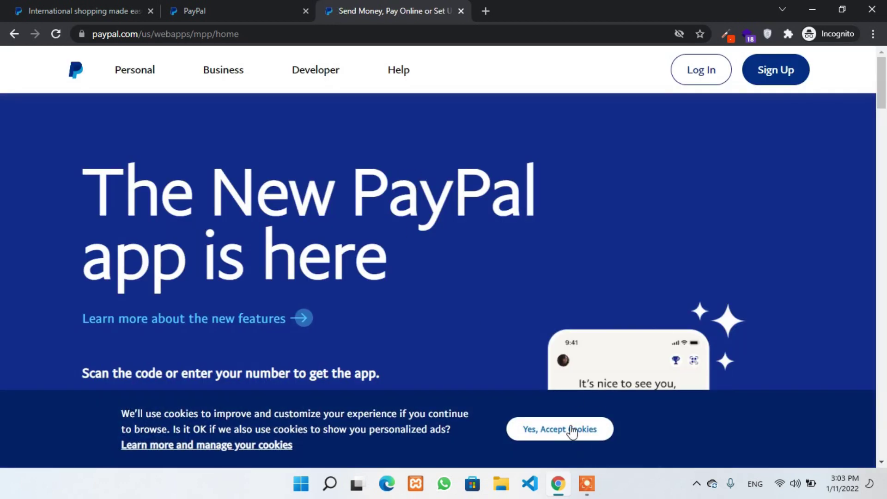
click(572, 431)
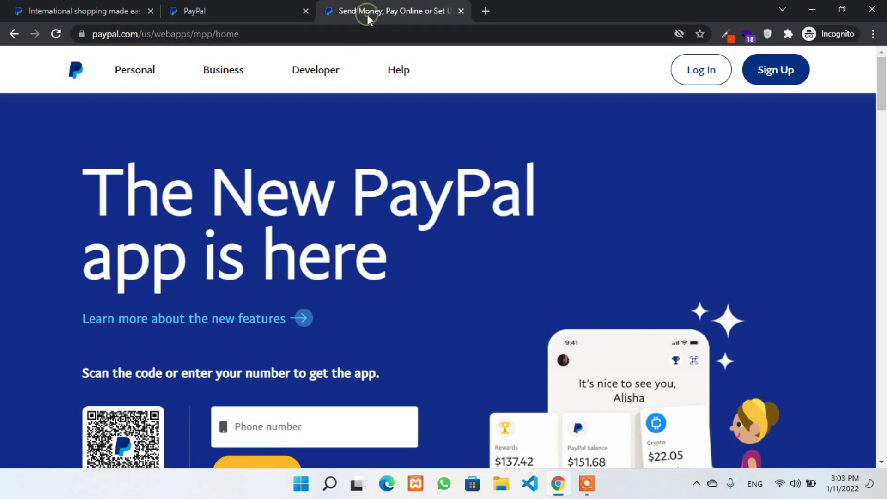
click(218, 71)
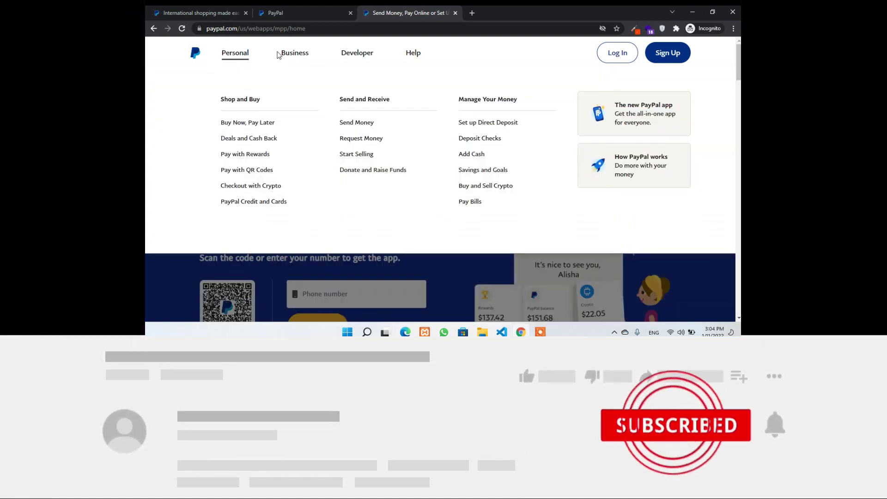
mouse_move(293, 54)
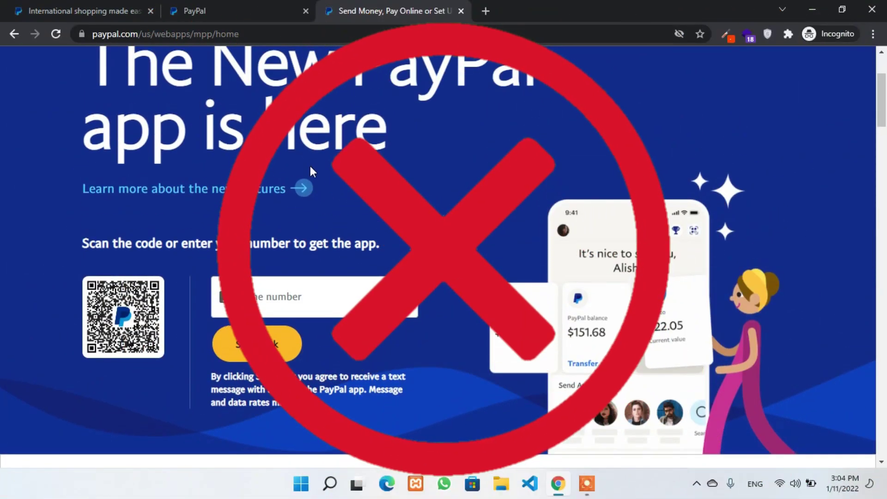
- Select and deselect parts of the 'The New PayPal app is here' heading
scroll(294, 161, down, 1)
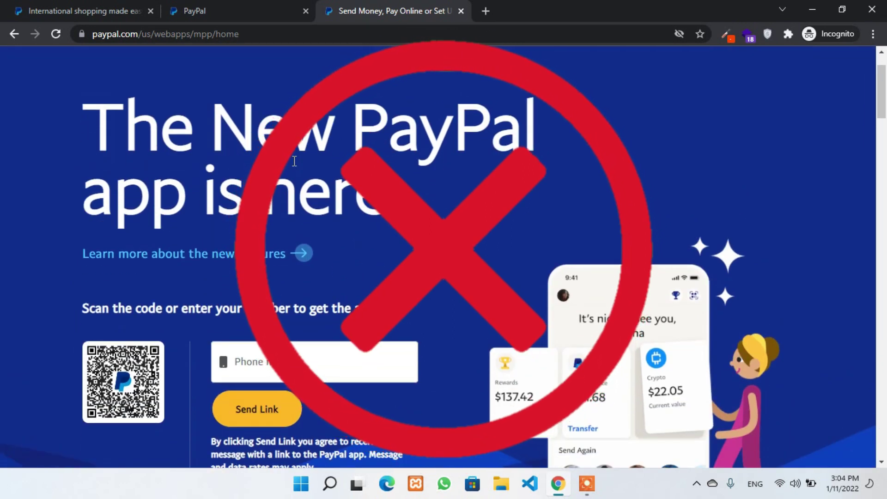
scroll(294, 160, up, 1)
drag(100, 173, 595, 227)
click(595, 226)
scroll(434, 267, down, 1)
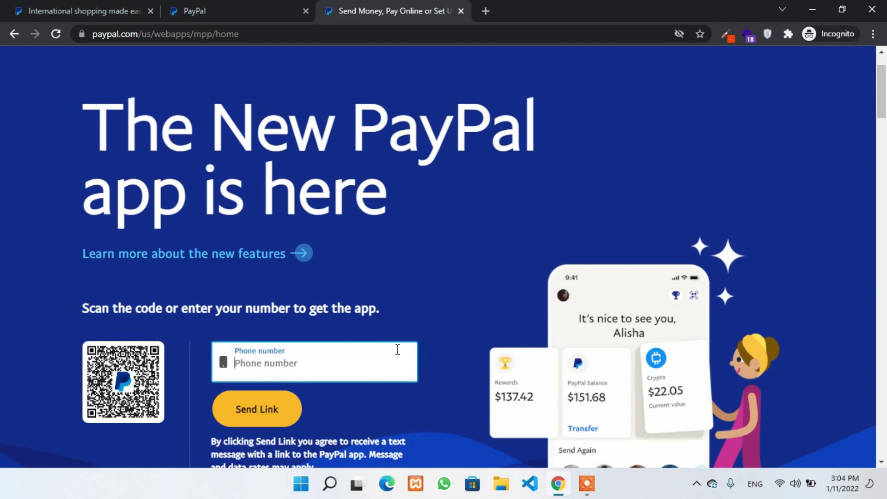
scroll(427, 365, up, 1)
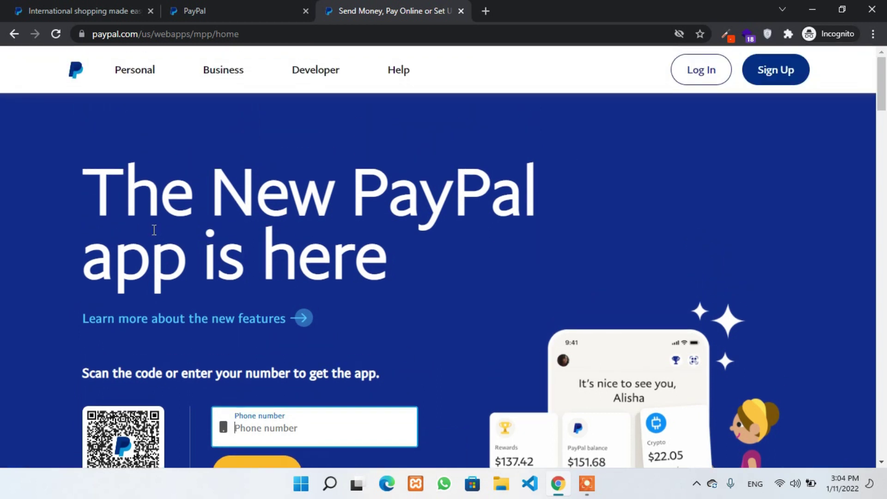
double_click(99, 184)
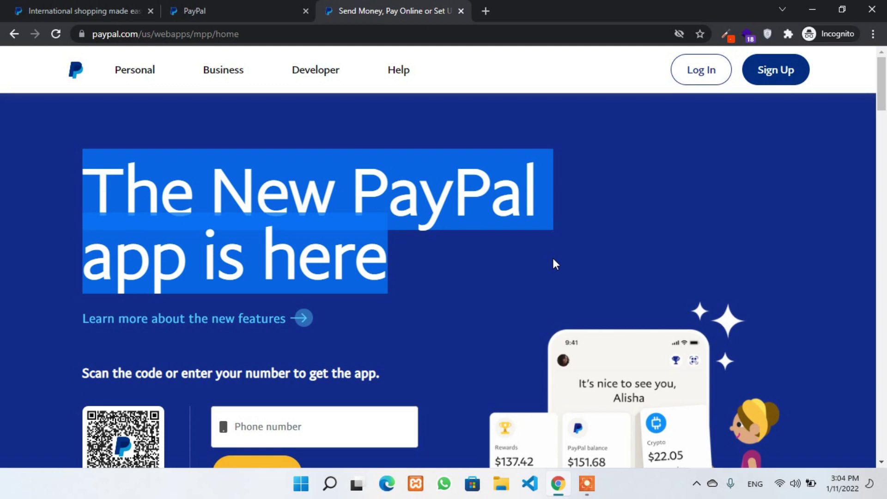
click(553, 263)
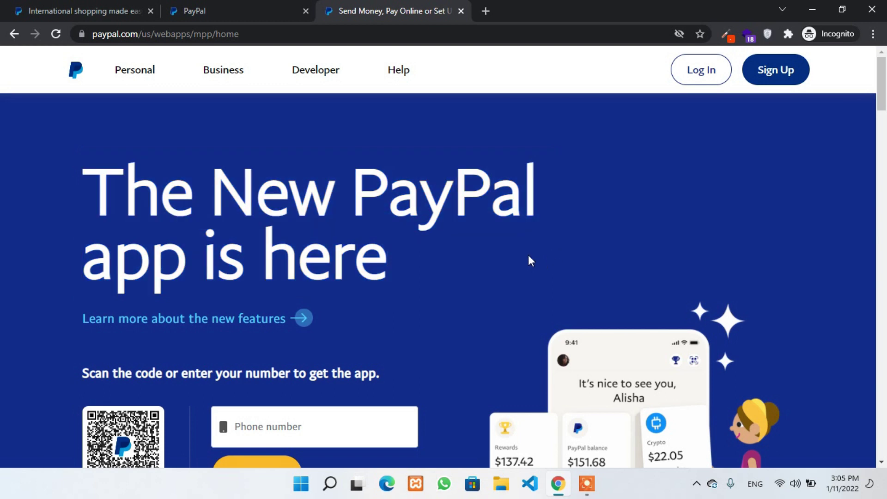
- Select the full 'The New PayPal app is here' headline several times, clearing each selection
drag(344, 261, 123, 194)
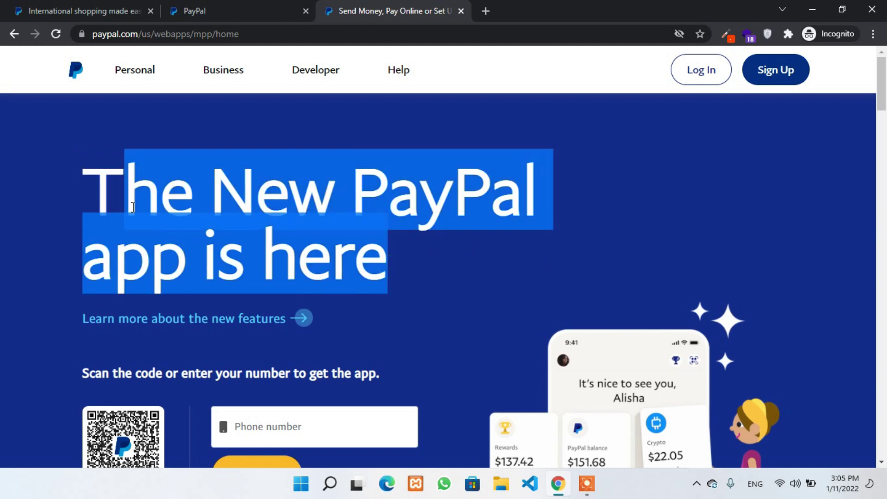
click(101, 185)
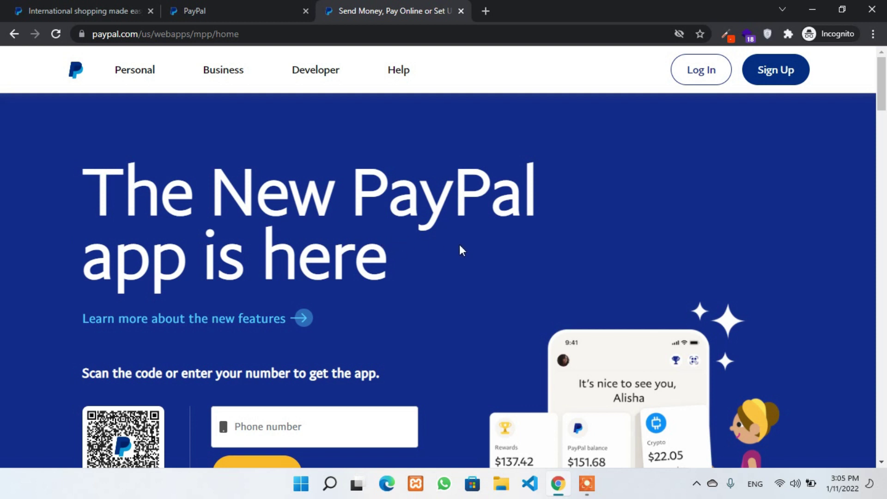
drag(388, 257, 100, 185)
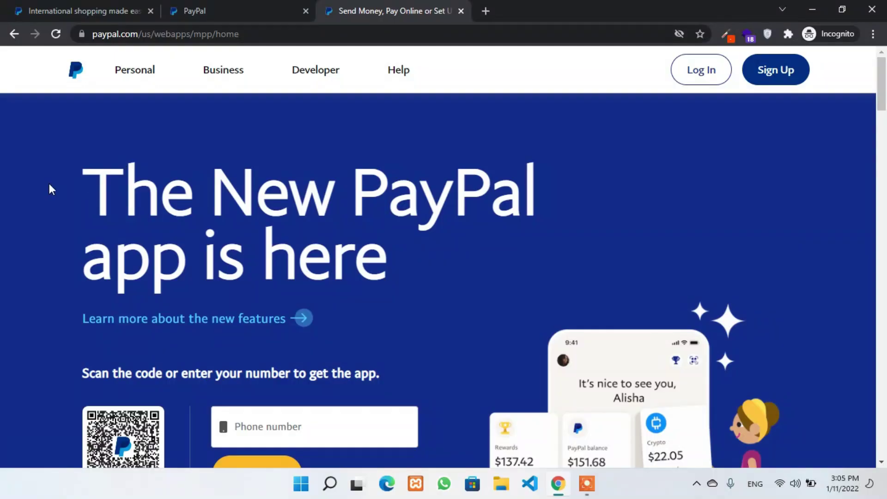
drag(391, 277, 521, 220)
drag(94, 178, 429, 255)
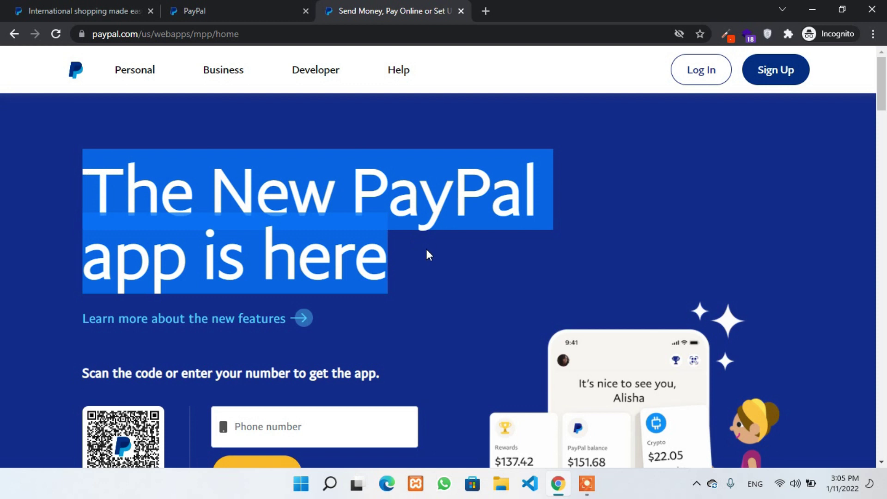
click(428, 256)
drag(85, 193, 439, 284)
click(439, 285)
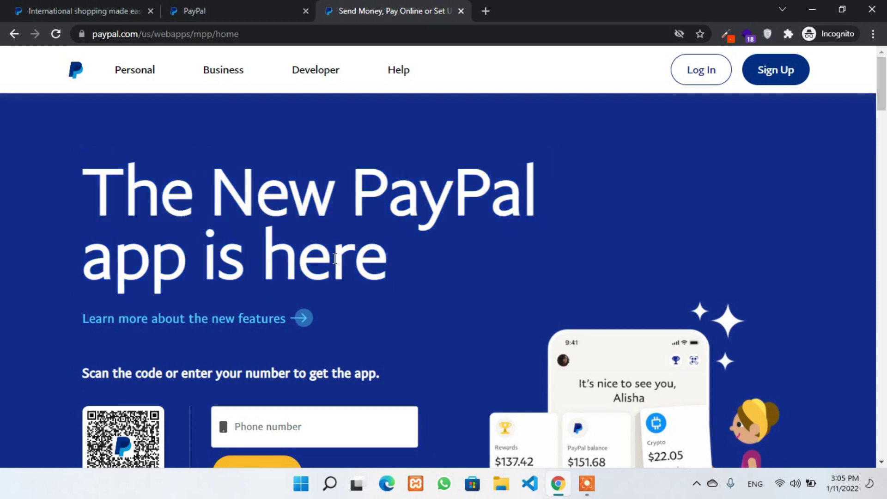
- Close the U.S. home page tab and find Singapore in the supported countries list
click(462, 13)
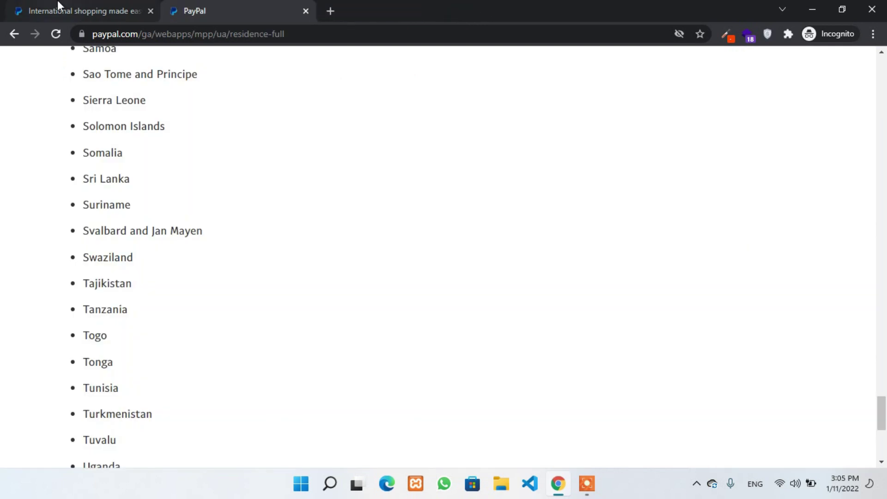
click(88, 13)
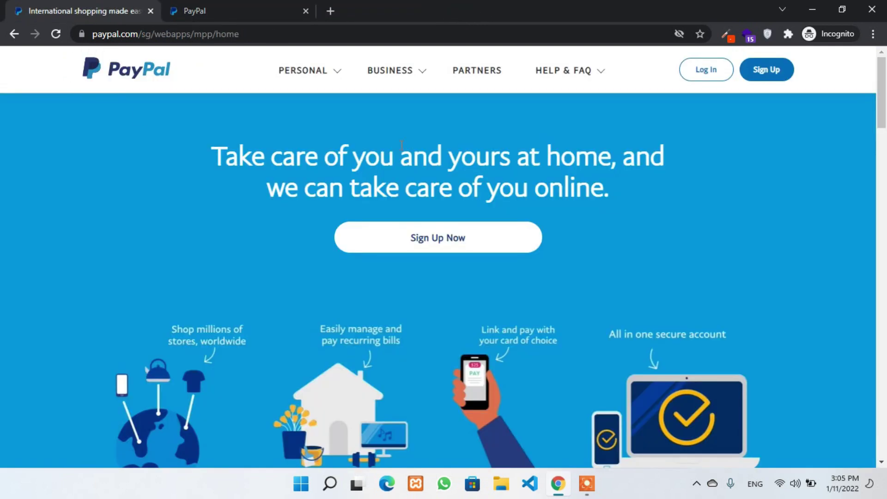
click(295, 5)
scroll(243, 185, up, 20)
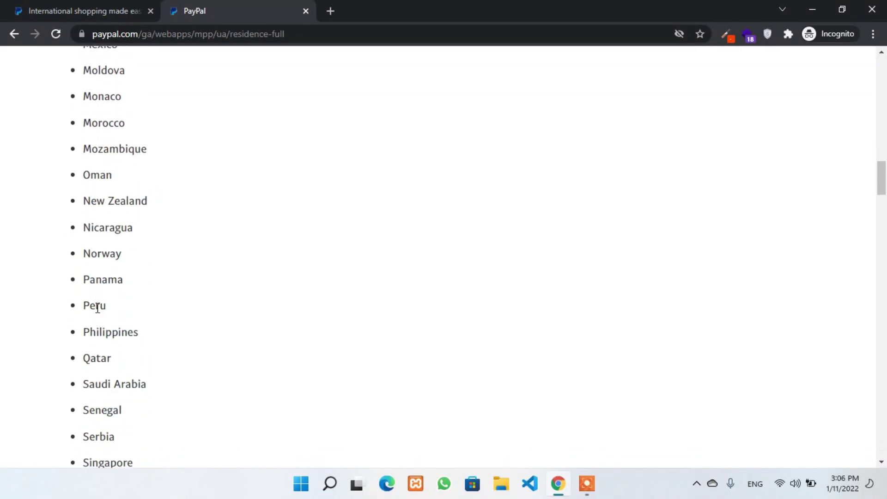
scroll(98, 308, down, 3)
double_click(99, 329)
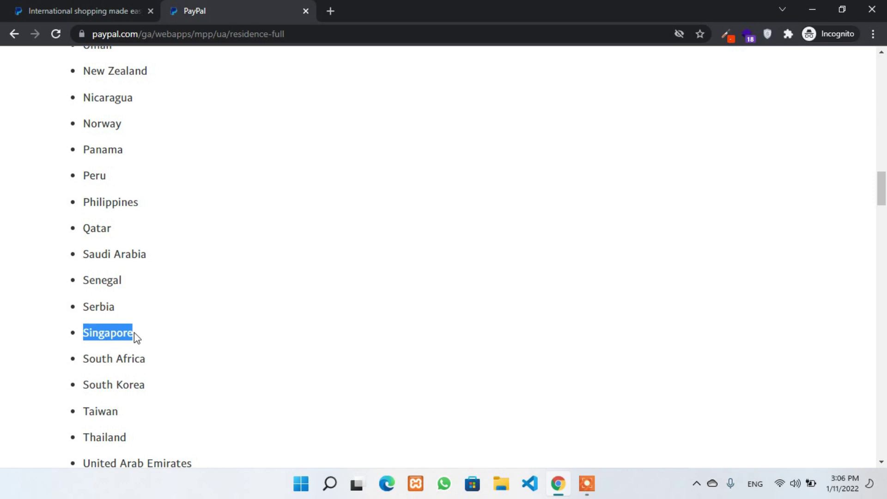
scroll(132, 337, up, 1)
click(114, 404)
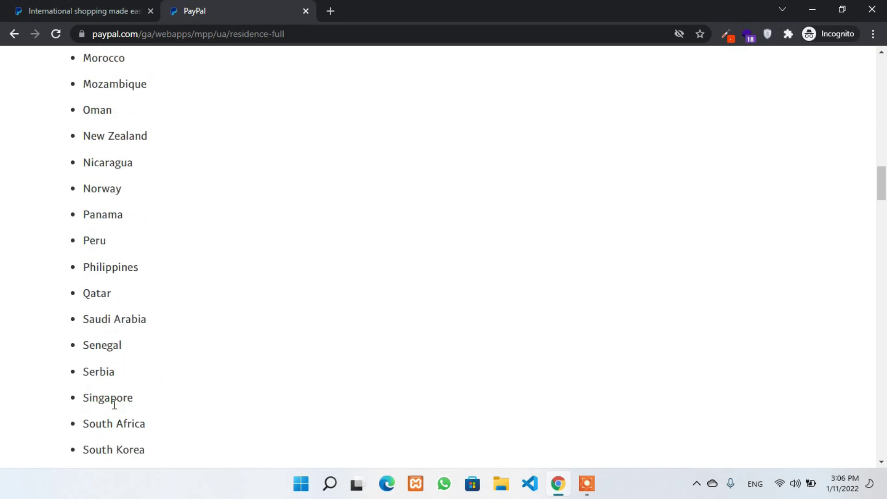
- Highlight Singapore again in the country list, then return to the PayPal Singapore home page
scroll(115, 398, up, 4)
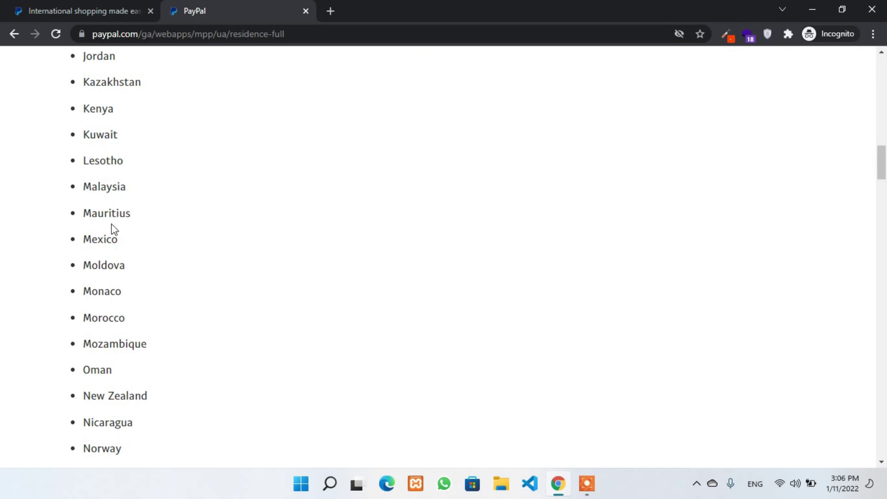
scroll(204, 307, up, 1)
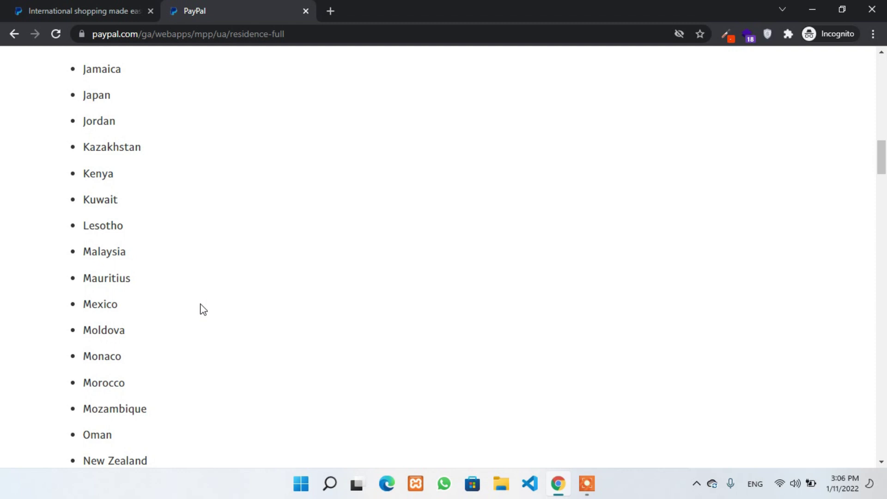
scroll(204, 310, down, 3)
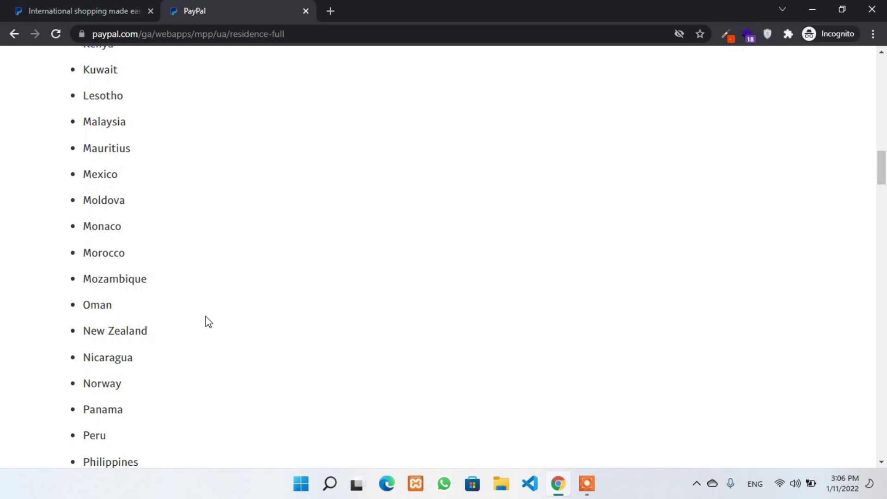
scroll(209, 322, down, 3)
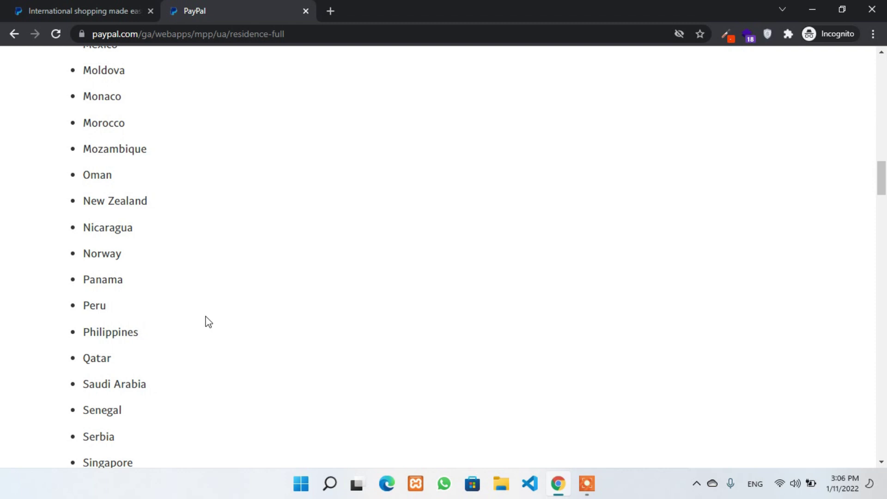
scroll(208, 322, down, 3)
double_click(106, 333)
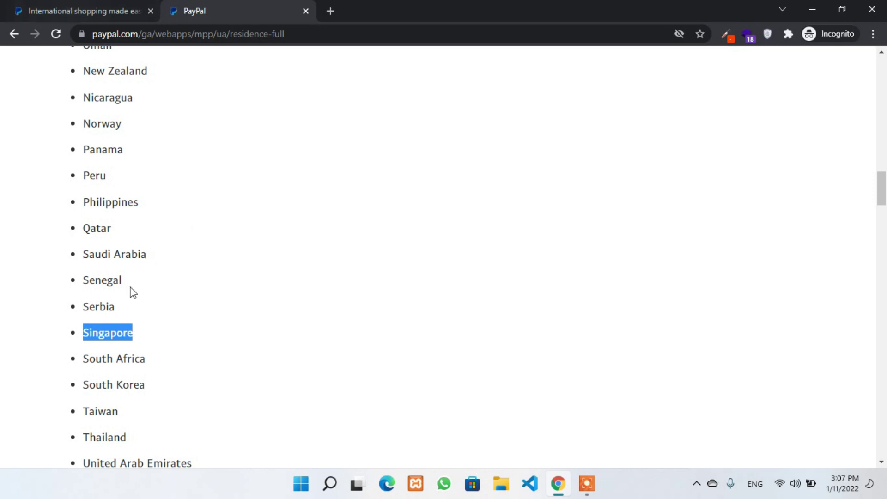
drag(80, 335, 157, 333)
click(157, 332)
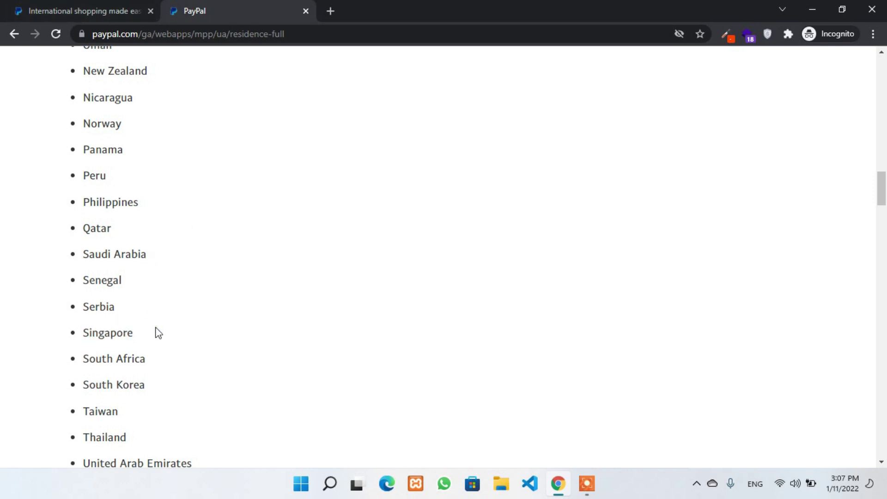
key(ctrl+shift+Tab)
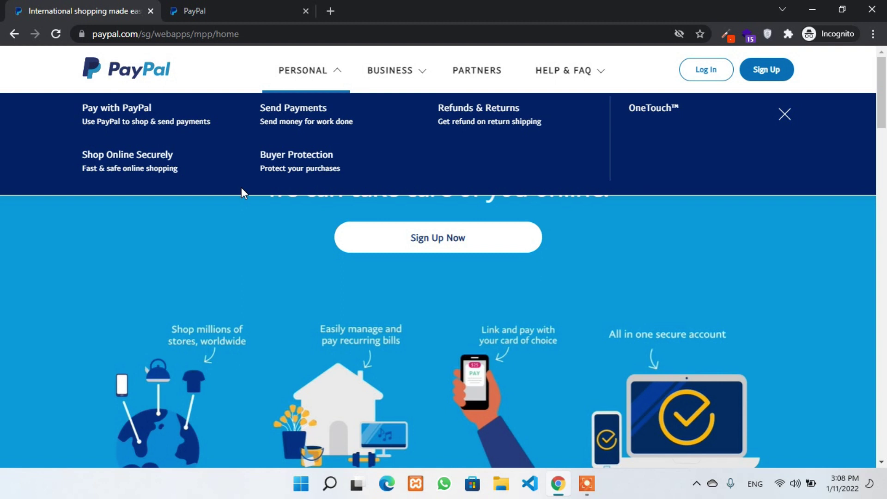
- Go to PayPal for Business and start signing up for a Business Account
click(387, 84)
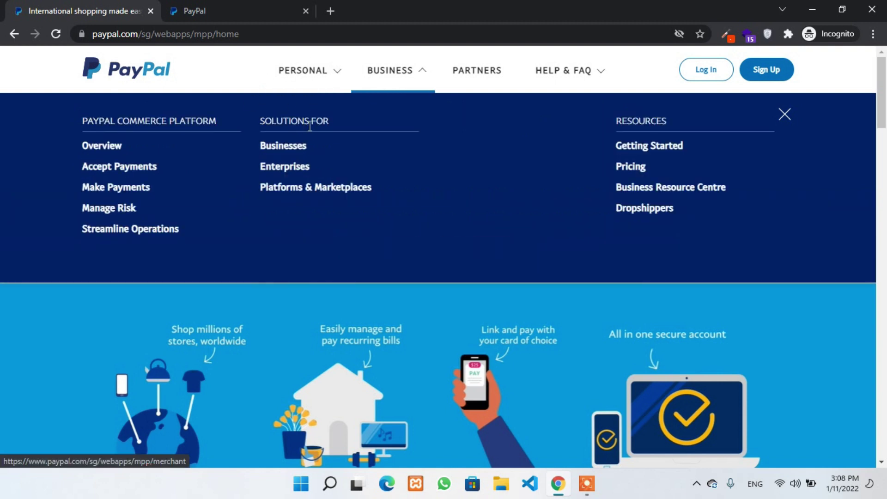
click(303, 147)
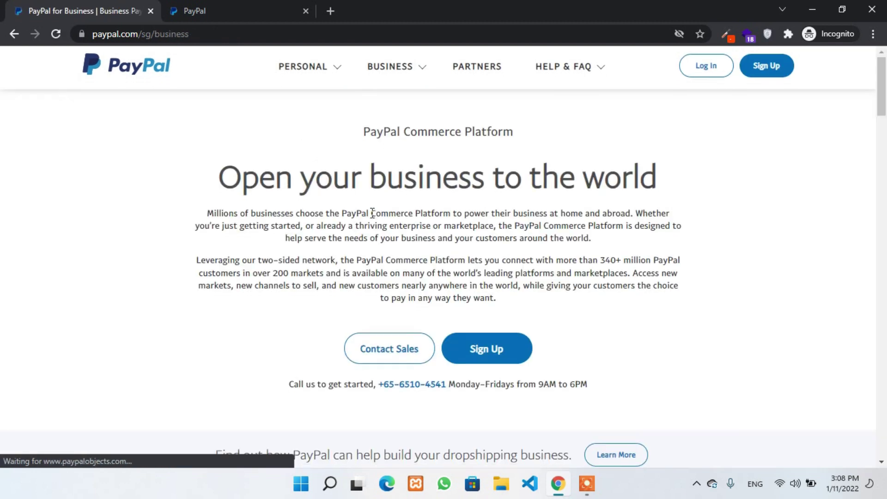
scroll(343, 192, down, 2)
scroll(343, 192, up, 2)
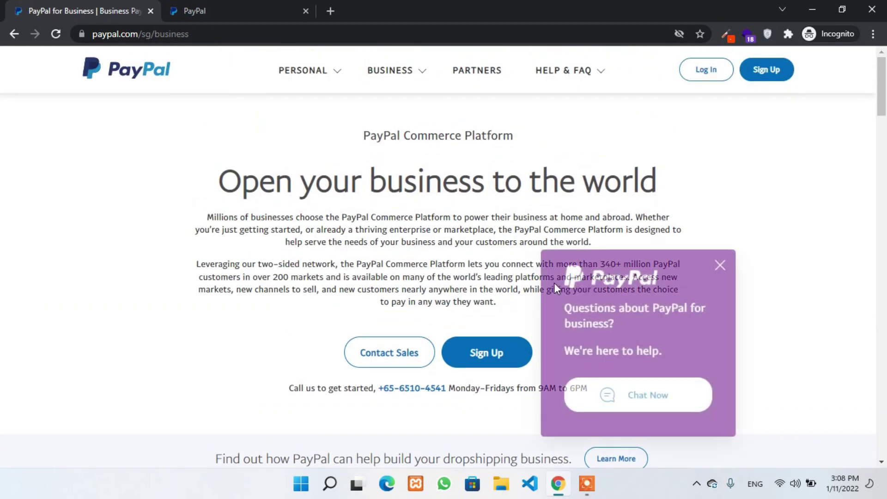
click(721, 265)
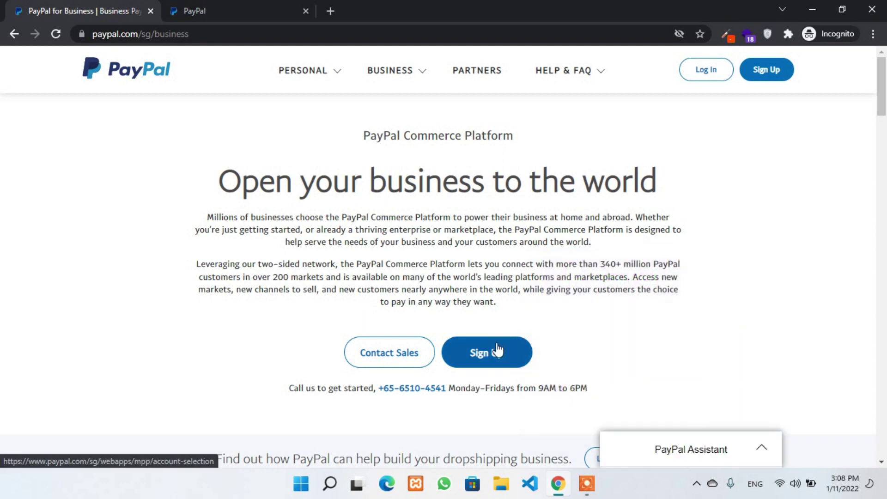
click(495, 363)
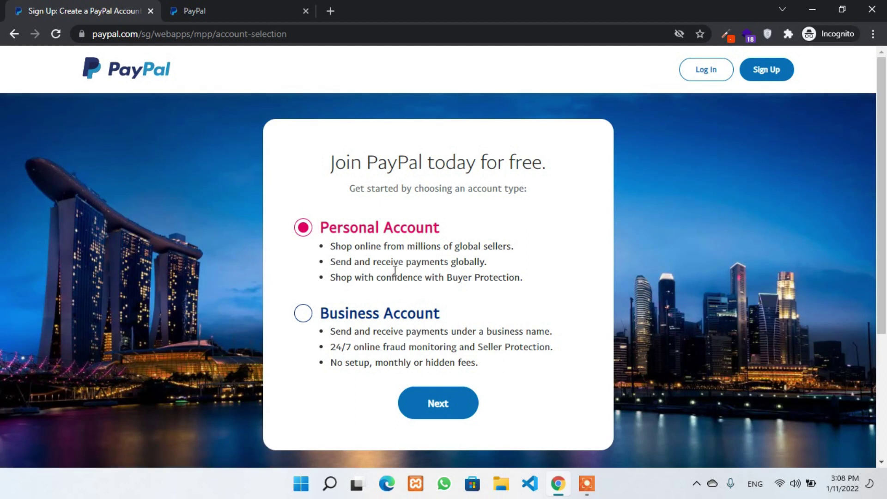
click(350, 316)
click(440, 414)
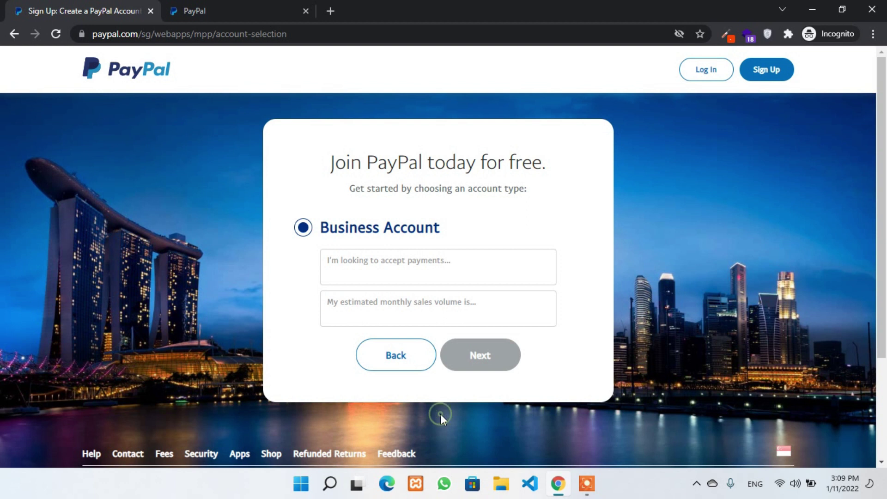
- Answer 'I'm not sure' for accepting payments and 'Less than $7,000 SGD a month' for sales
click(400, 266)
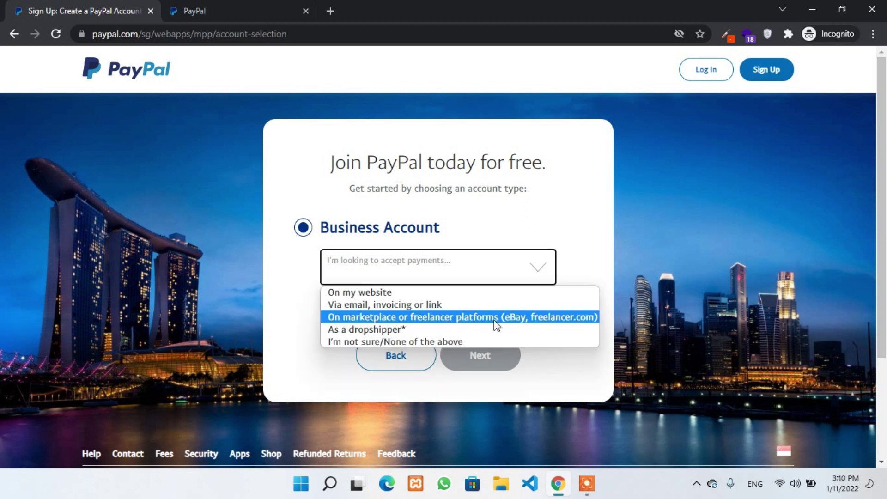
click(453, 342)
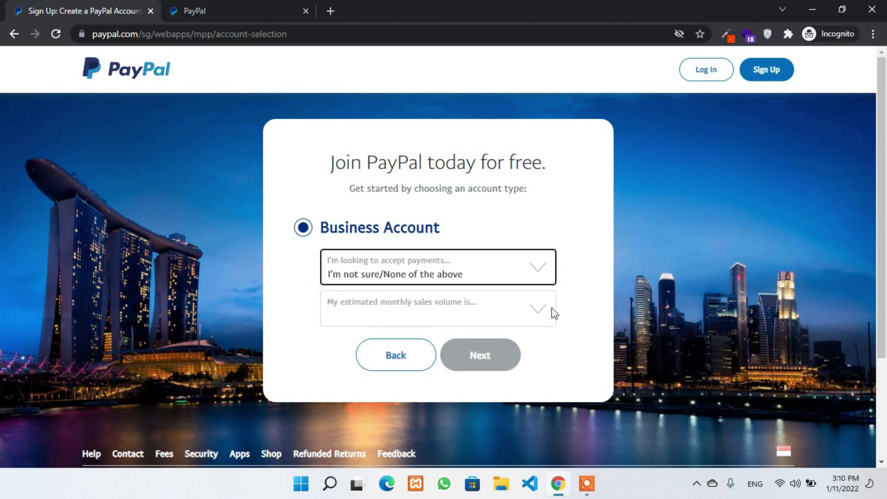
click(536, 314)
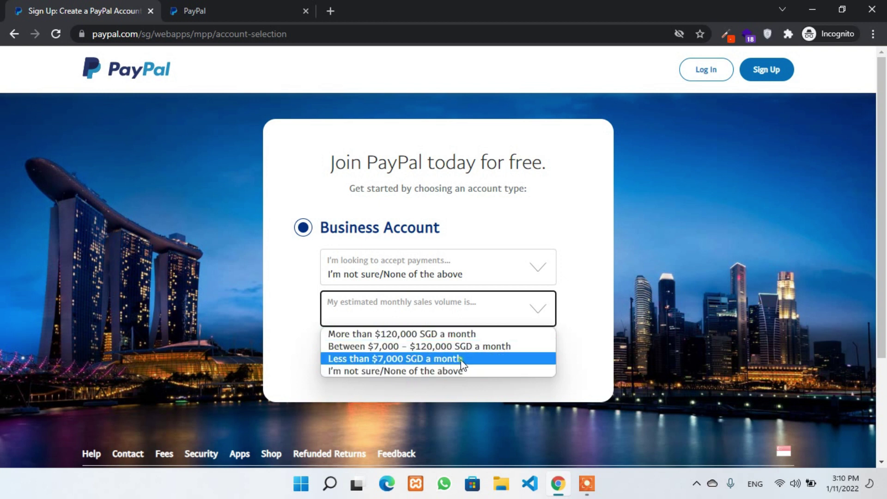
click(462, 360)
click(482, 351)
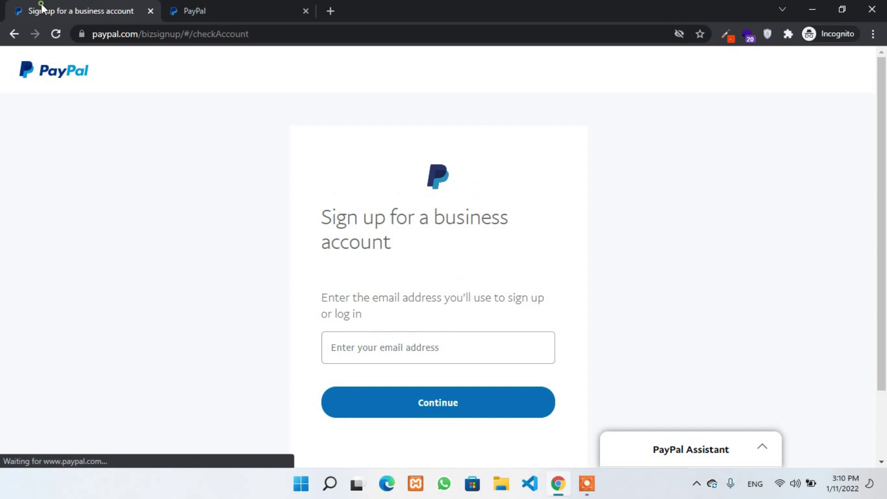
- Enter the business e-mail address, submit it, and type the account password
click(463, 356)
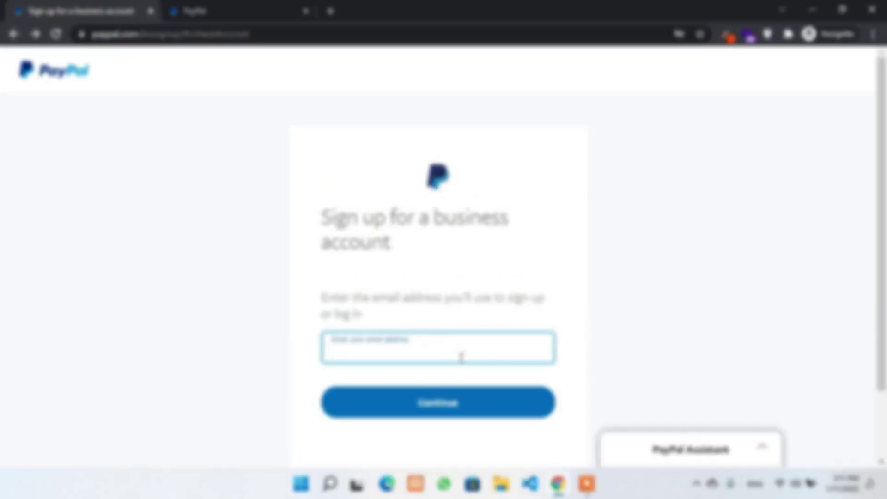
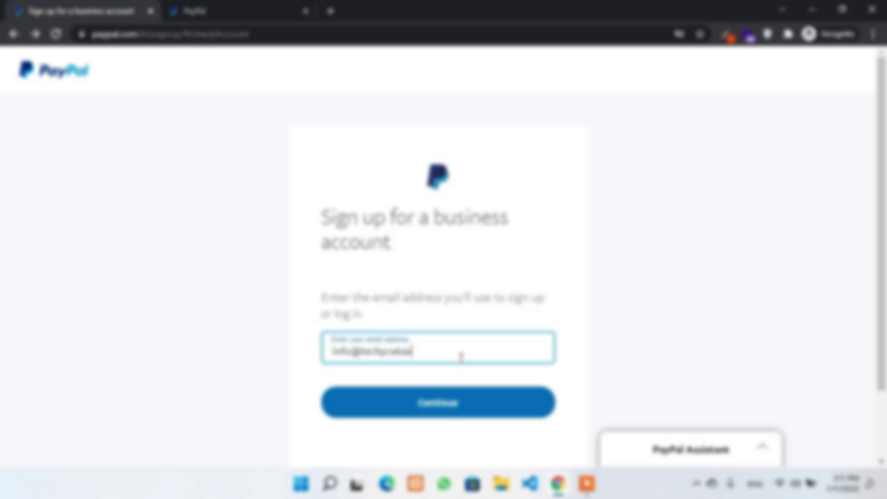
key(Return)
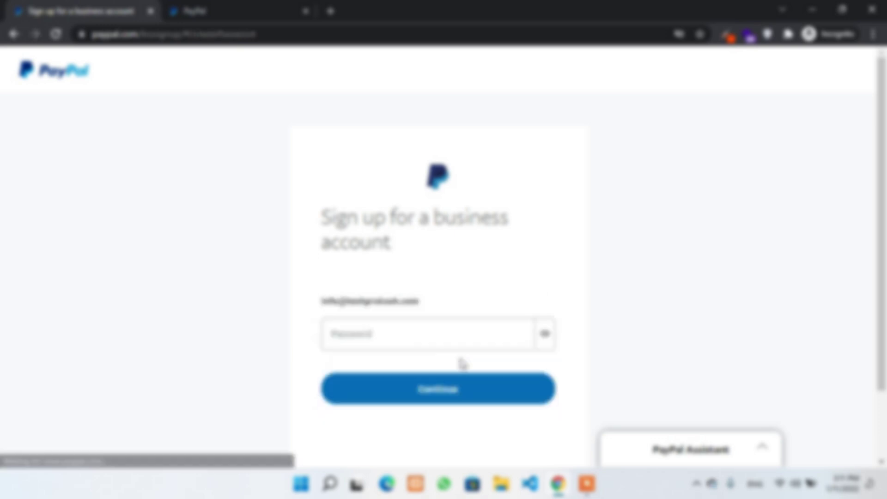
click(431, 331)
text(••••••••••)
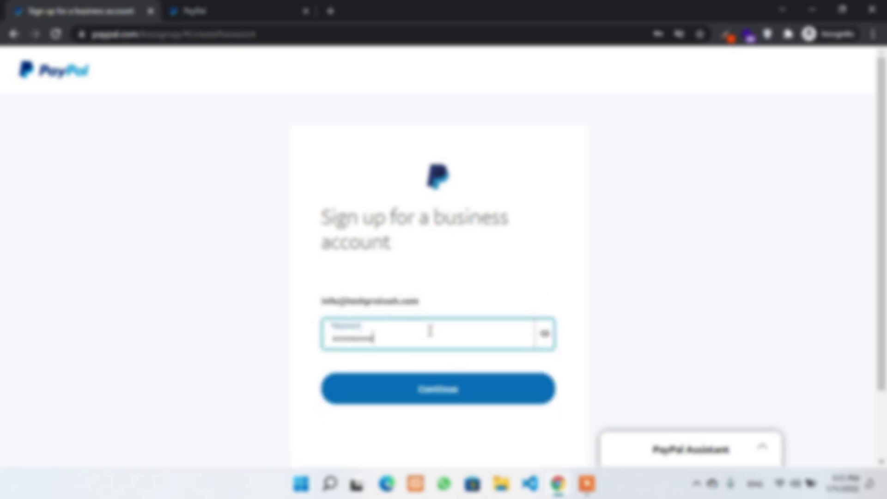
text(••••••••••)
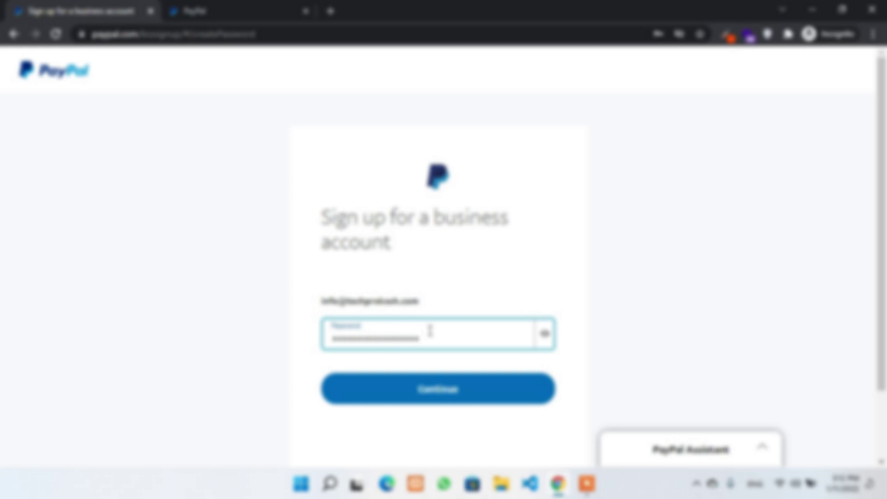
- Submit the password and enter the owner's legal first and last names, fixing typos
key(Return)
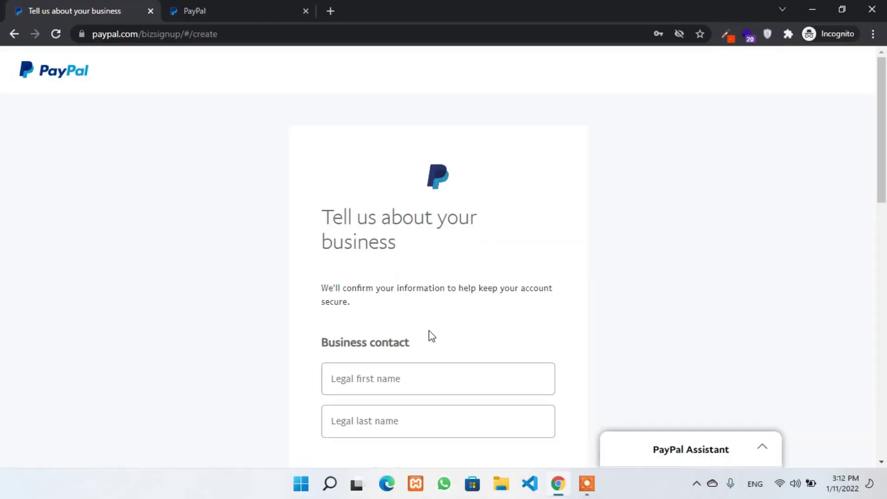
scroll(427, 330, down, 3)
click(402, 258)
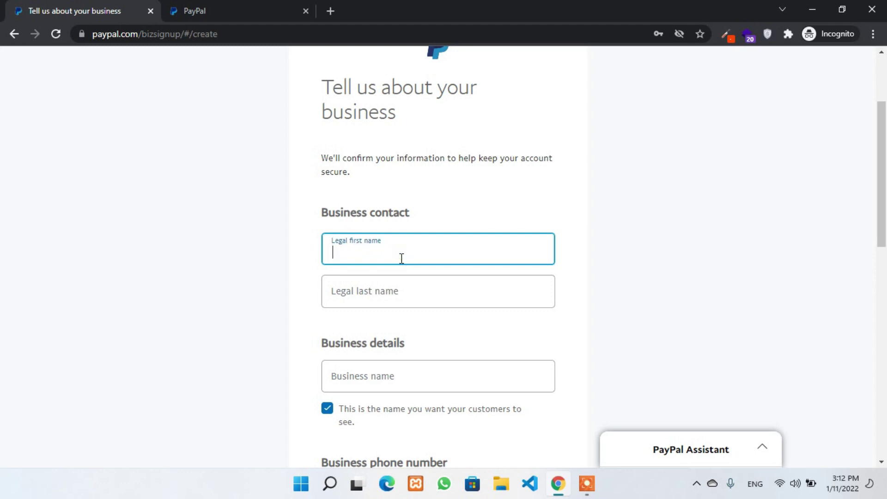
scroll(406, 231, down, 2)
click(417, 193)
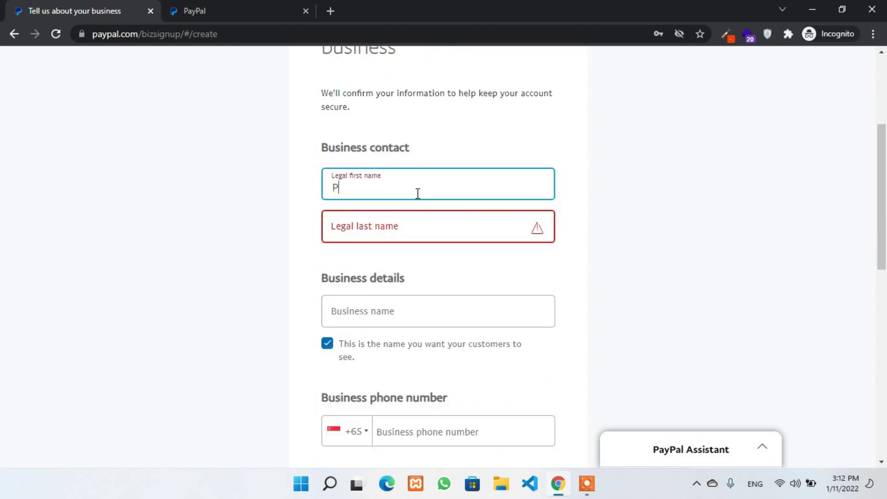
key(BackSpace)
key(BackSpace)
key(BackSpace)
click(419, 234)
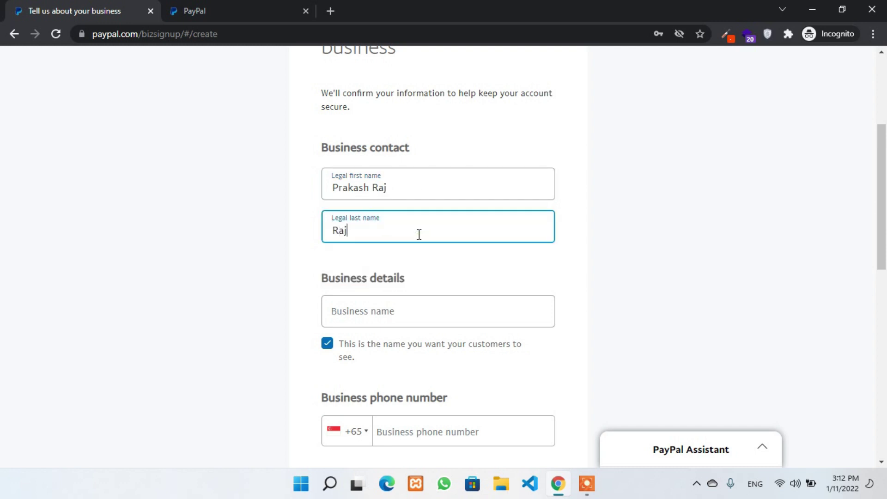
click(442, 196)
key(BackSpace)
key(BackSpace)
key(BackSpace)
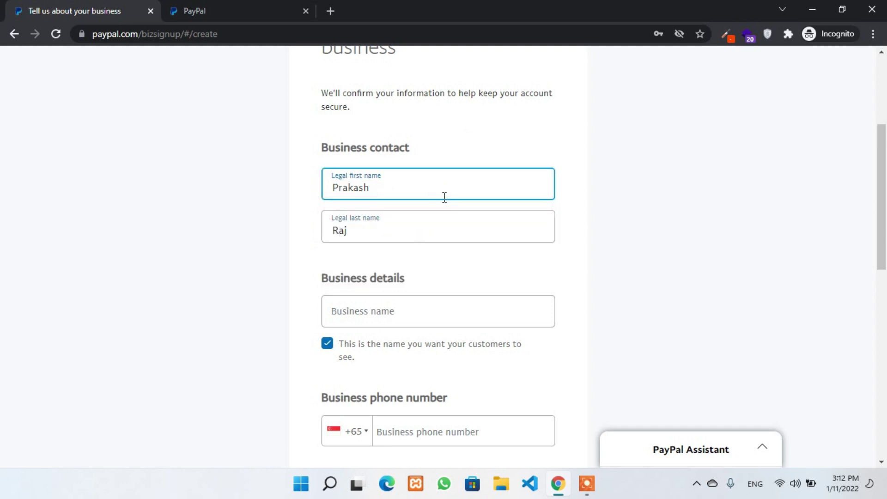
scroll(444, 199, down, 3)
- Enter the business name, retyping it after correcting misspellings
click(434, 198)
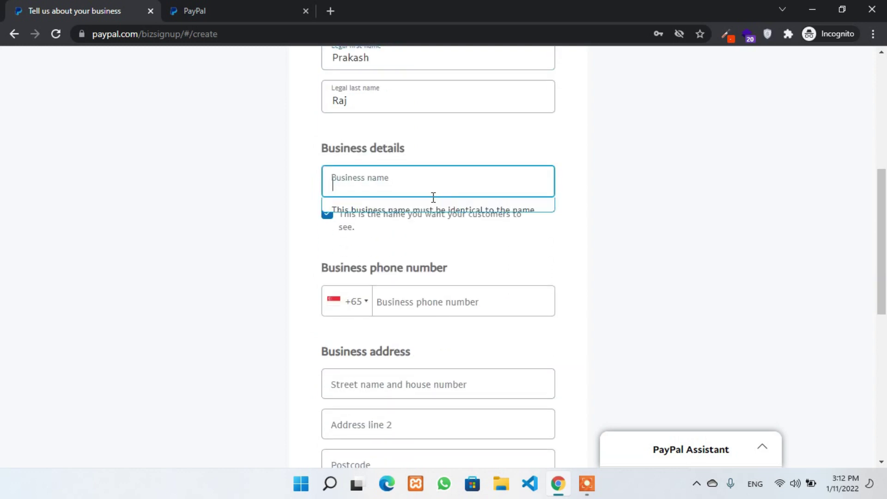
click(556, 144)
click(514, 176)
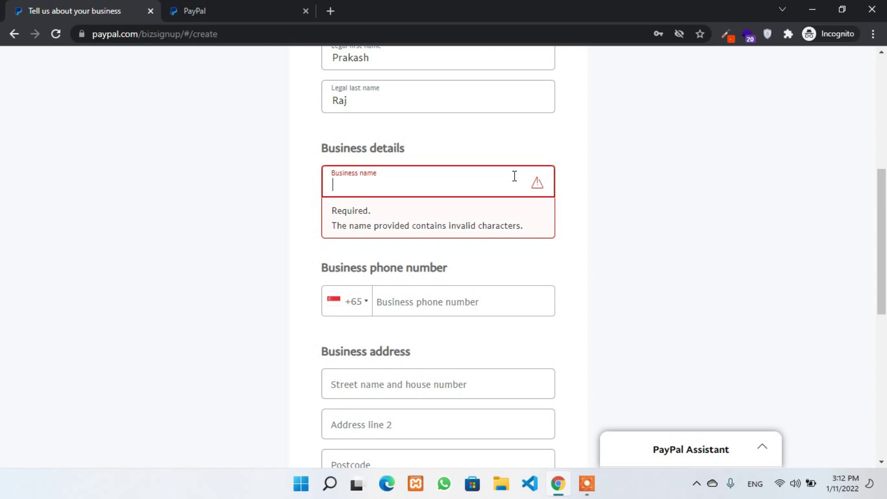
text(Ecoomer)
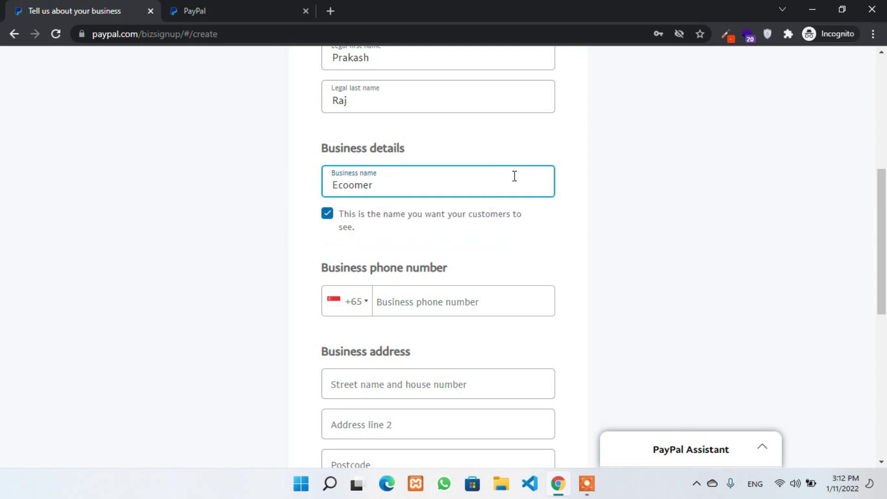
key(ctrl+a)
key(BackSpace)
text(Ecommer)
double_click(418, 181)
text(Tech Prakash)
- Change the phone country code from +65 to Nepal (+977) and enter the business phone number
scroll(480, 252, down, 1)
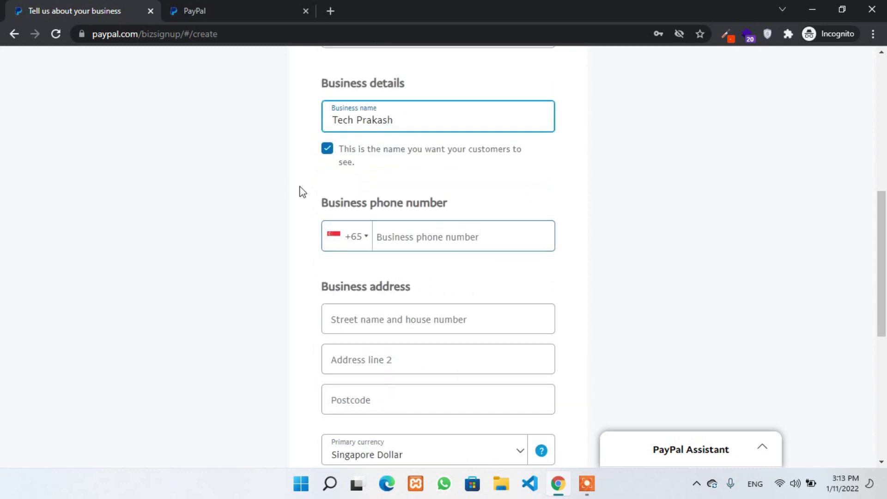
click(415, 239)
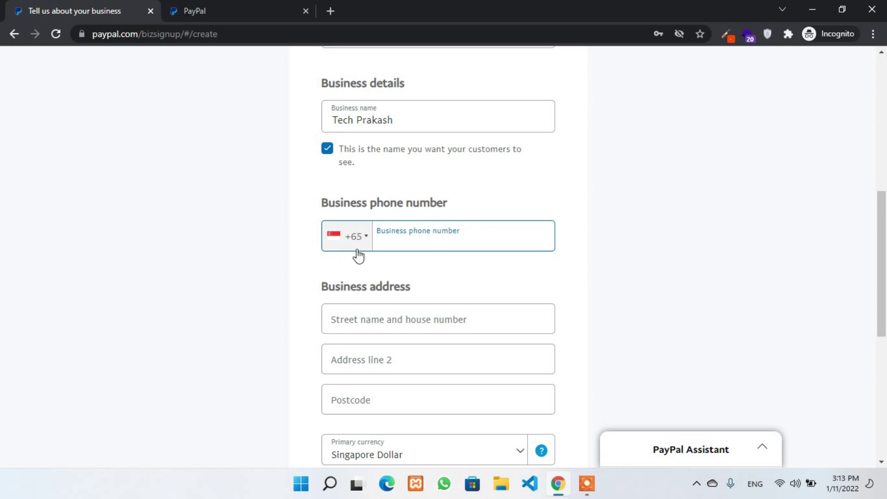
click(393, 235)
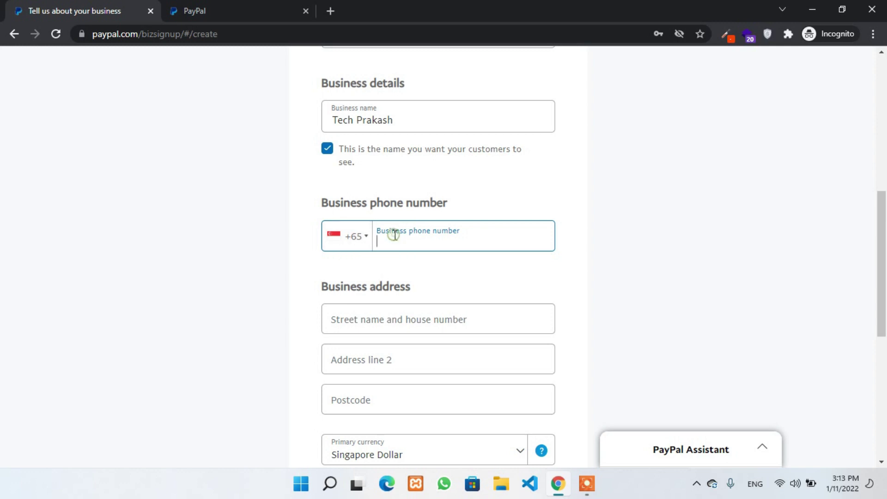
click(337, 236)
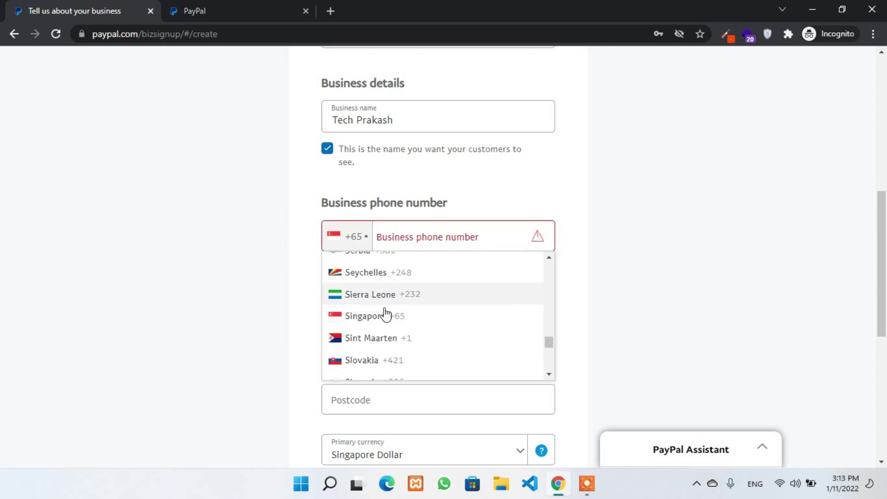
scroll(416, 337, down, 1)
scroll(417, 322, down, 3)
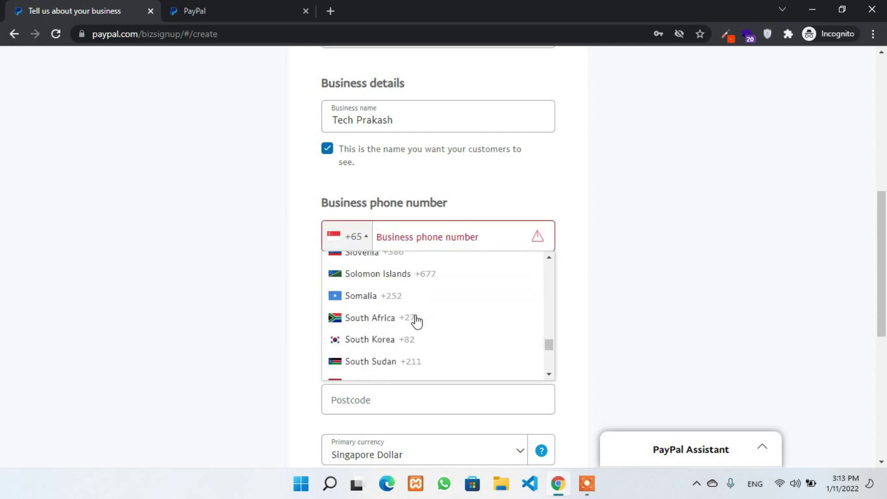
scroll(414, 318, up, 20)
scroll(405, 307, down, 10)
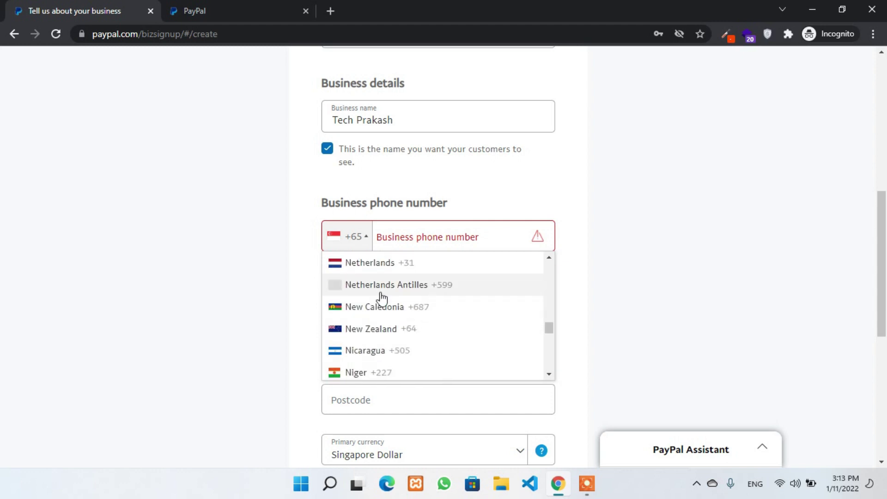
scroll(415, 277, down, 5)
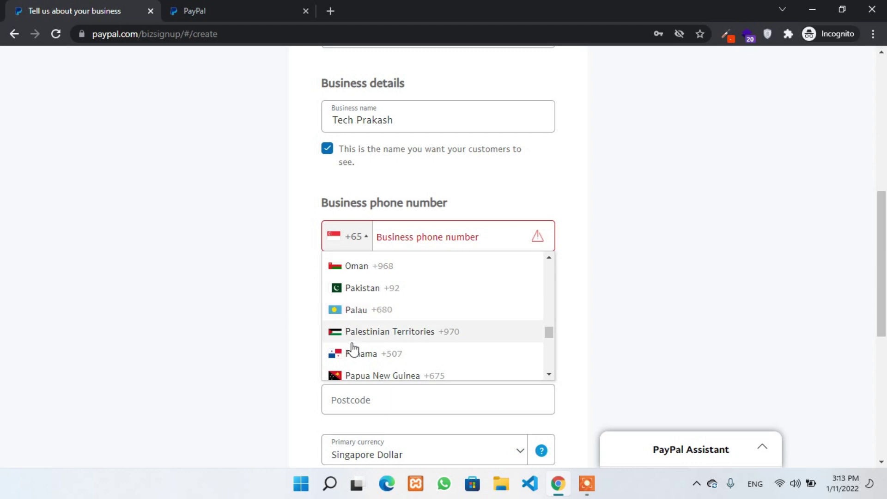
scroll(527, 314, down, 4)
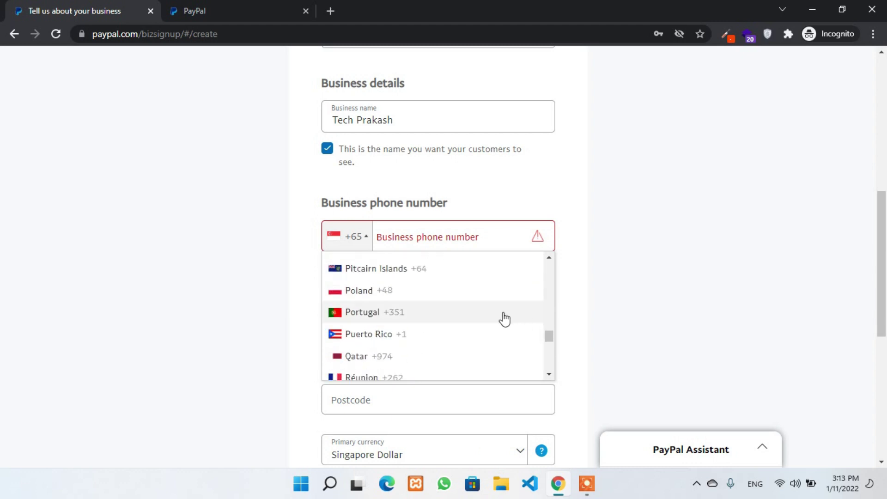
scroll(459, 327, down, 3)
scroll(460, 327, down, 2)
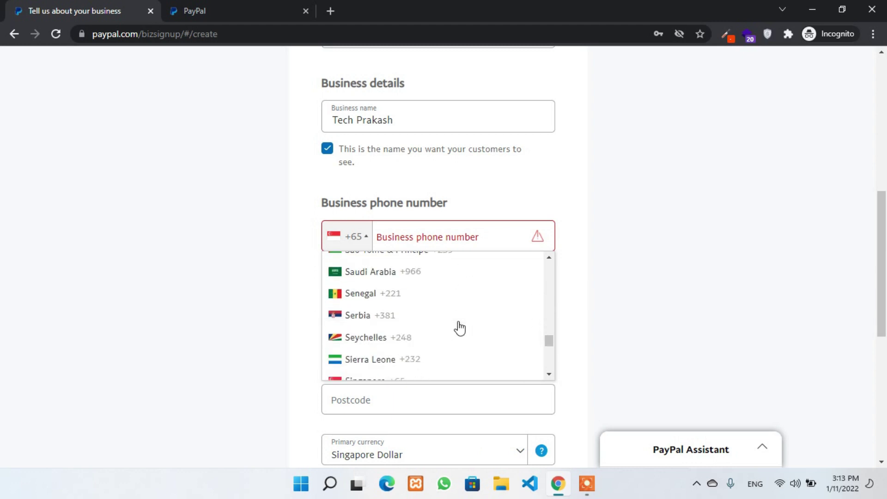
text(ne)
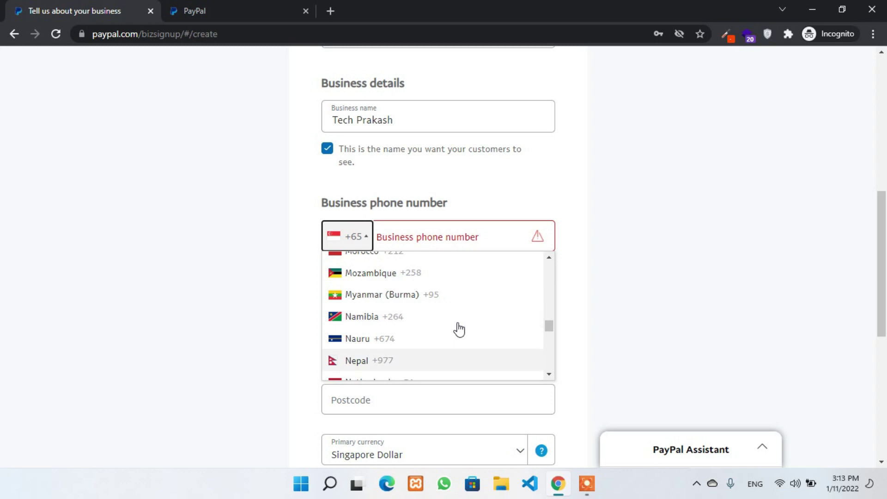
click(435, 363)
click(432, 233)
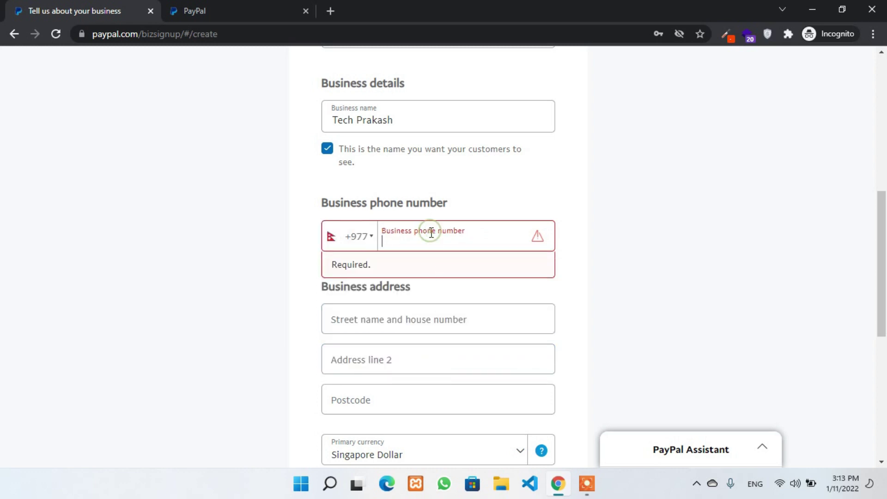
scroll(392, 276, down, 2)
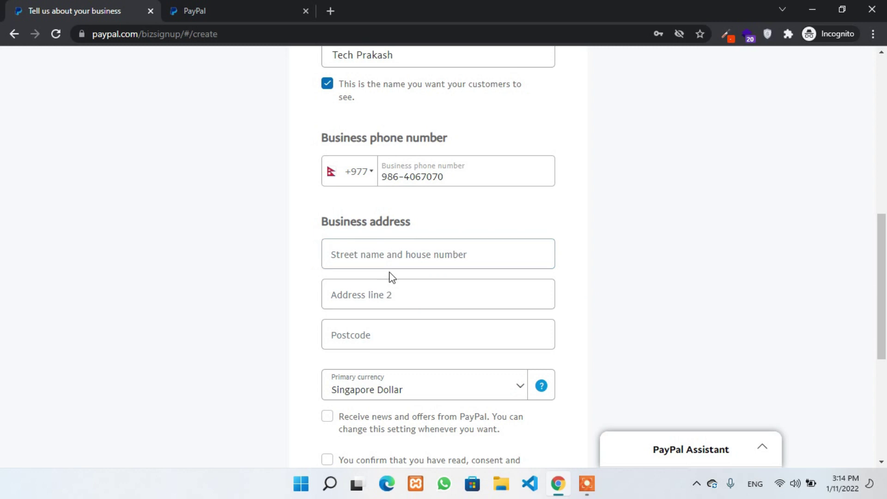
click(397, 262)
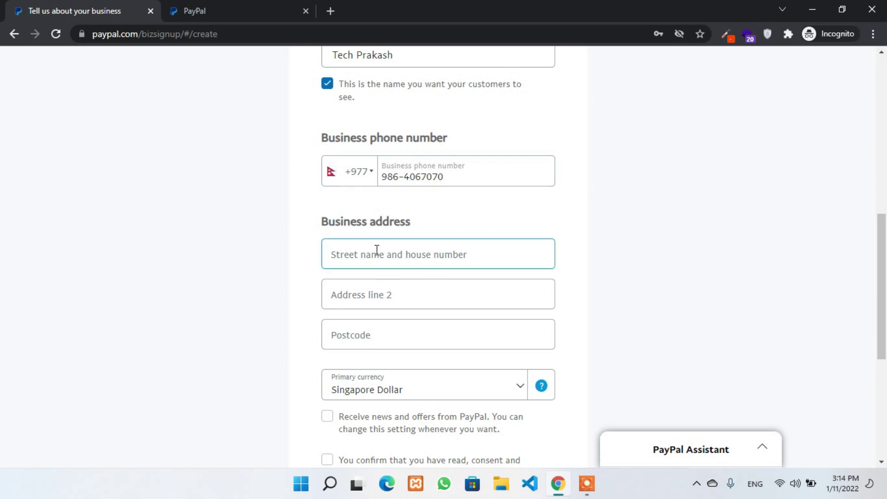
click(391, 294)
click(406, 339)
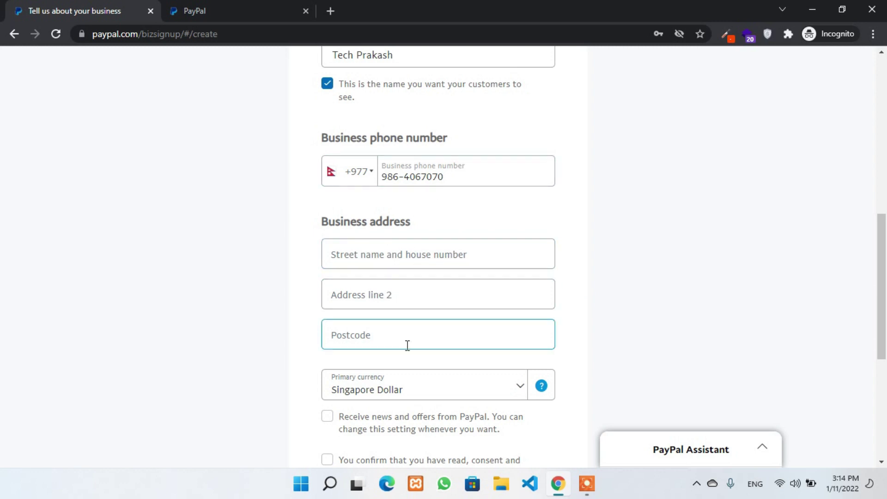
click(781, 209)
click(392, 265)
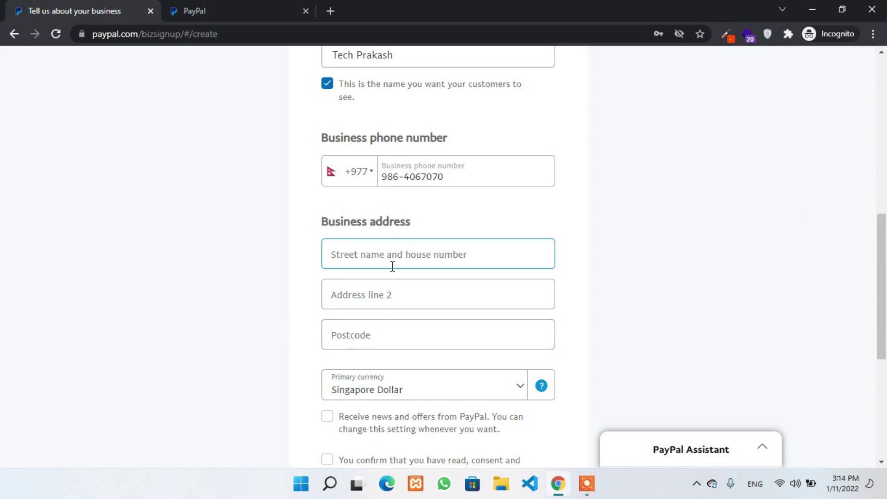
click(393, 280)
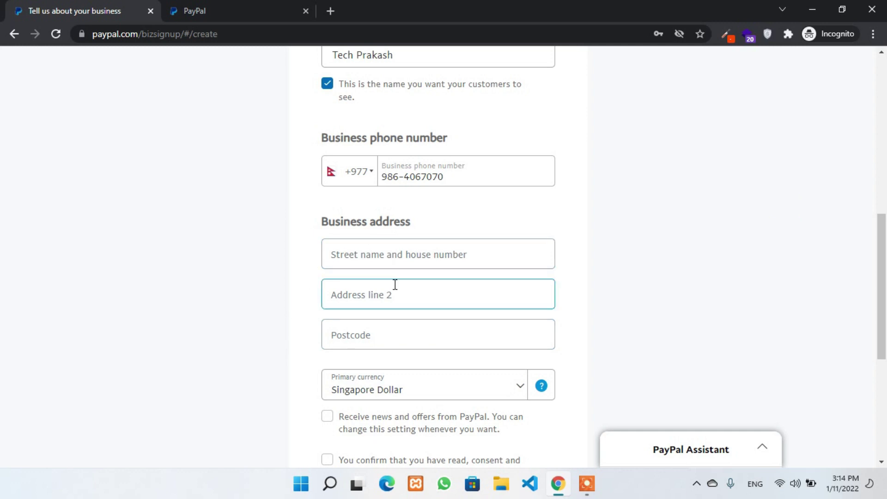
click(389, 268)
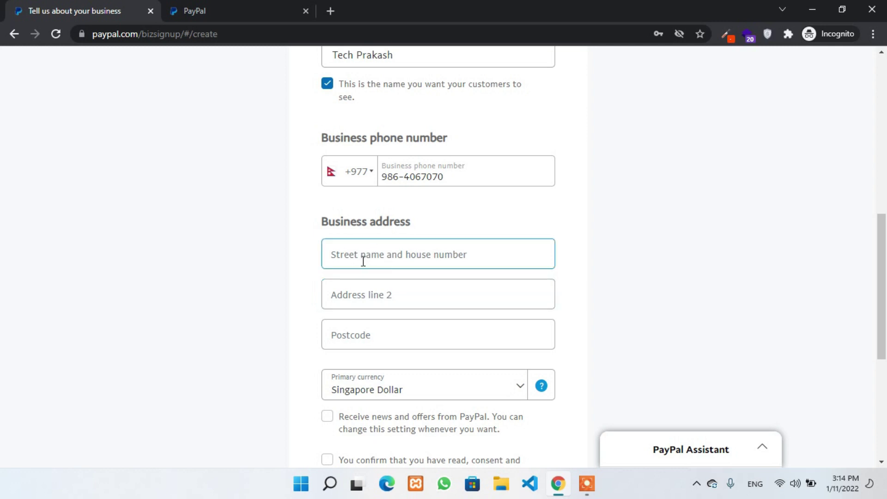
click(360, 281)
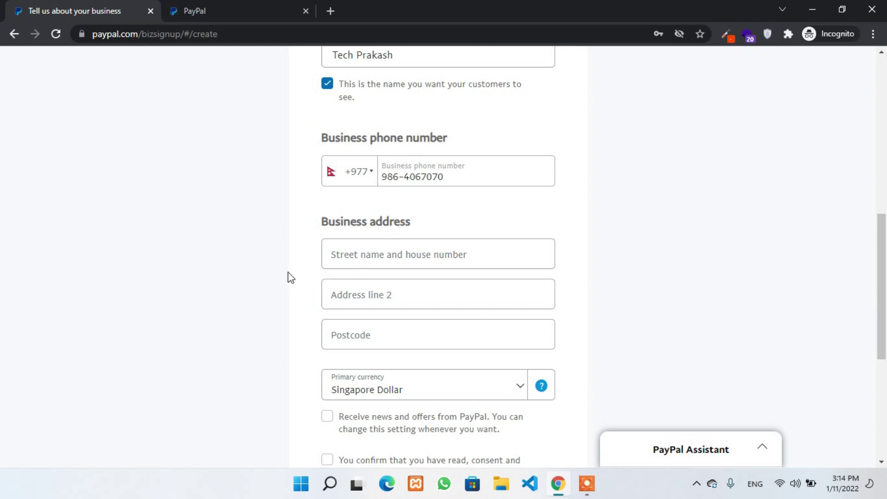
click(388, 257)
click(430, 282)
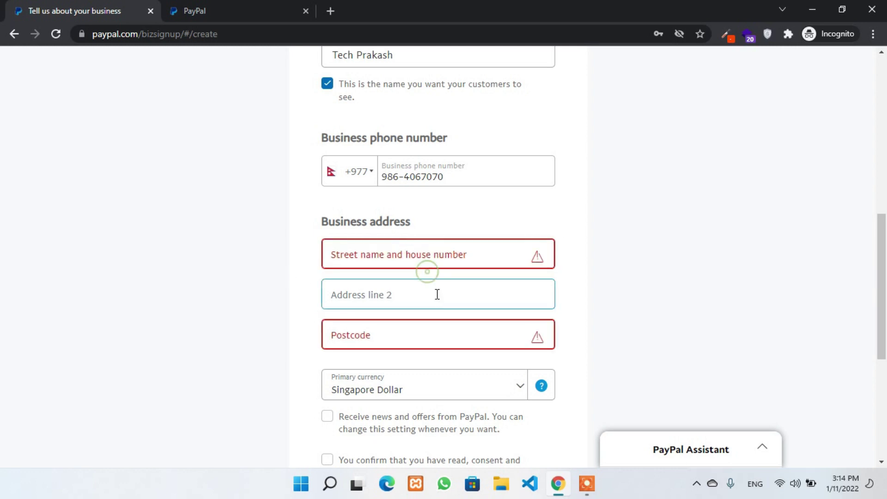
click(444, 241)
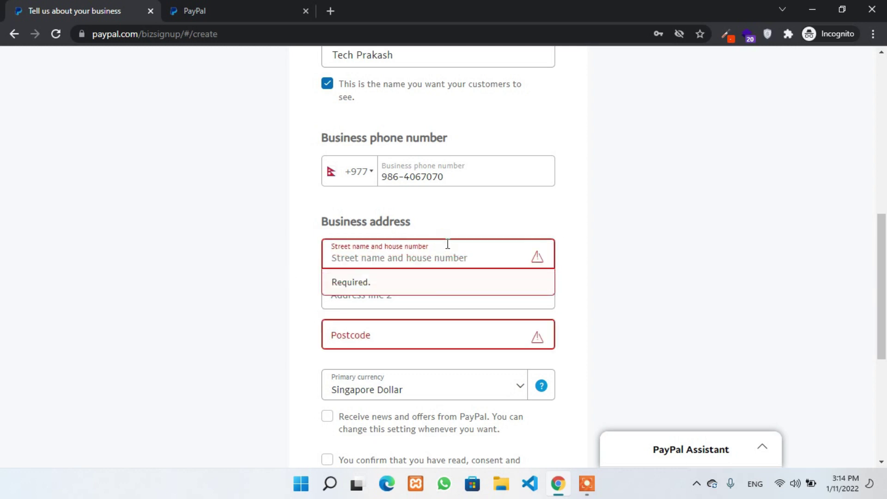
- Search 'singapore address' and open the Wikipedia article Postal codes in Singapore
key(ctrl+shift+n)
text(si)
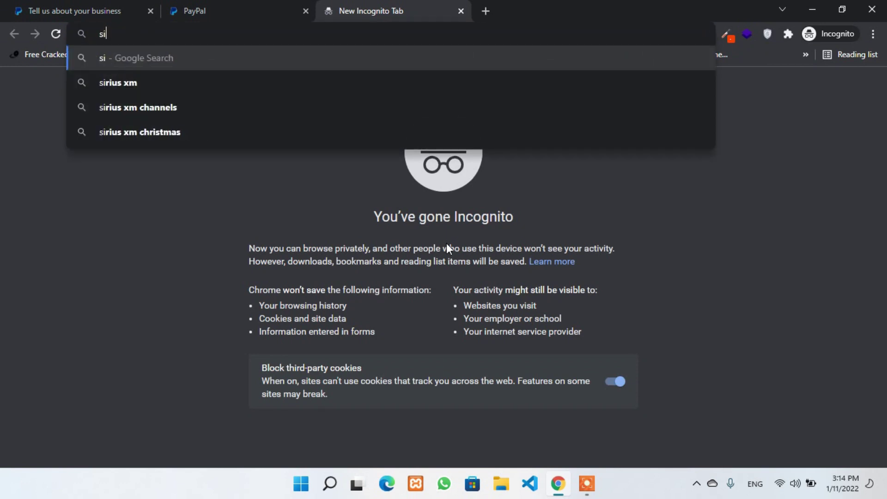
text(ngapore a)
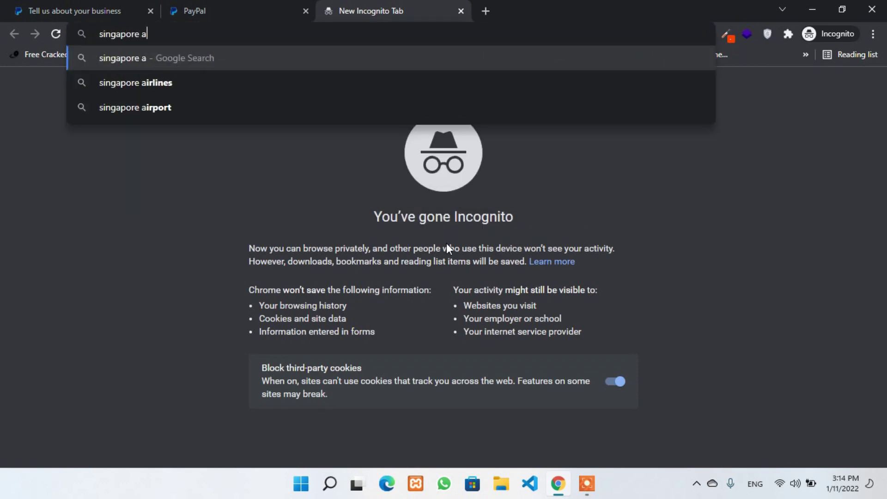
text(ddress)
key(Return)
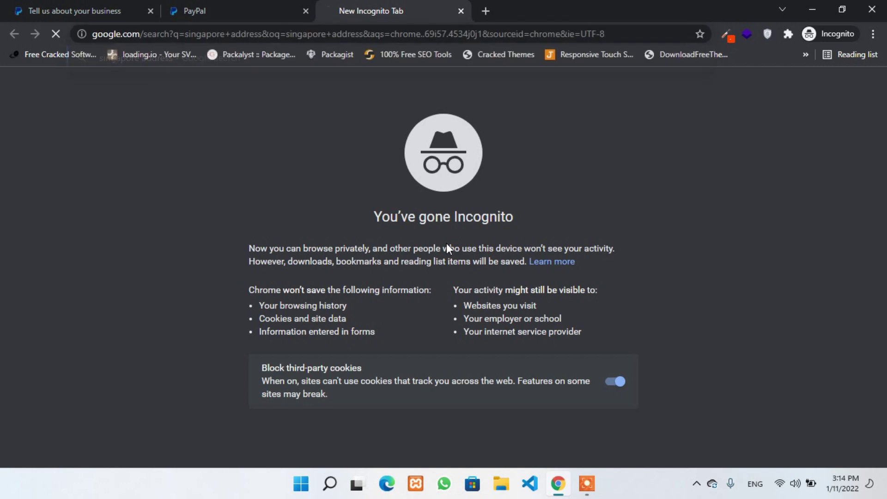
scroll(184, 308, down, 1)
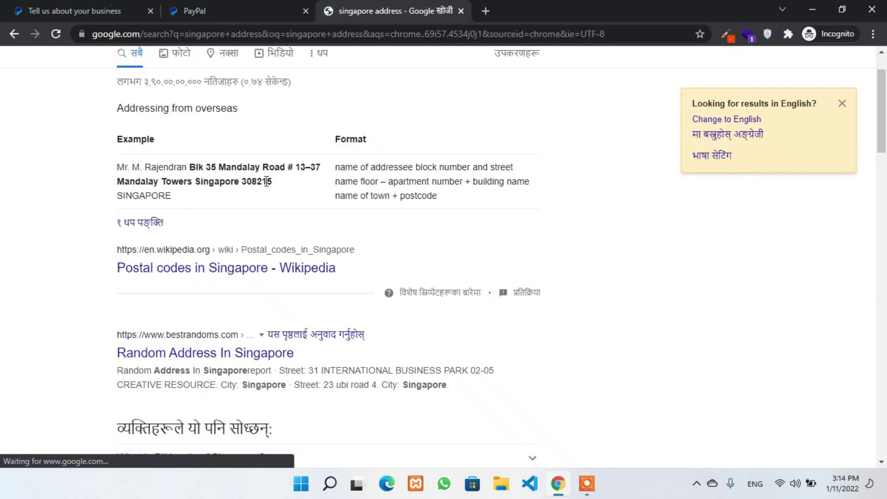
click(192, 268)
scroll(236, 252, down, 7)
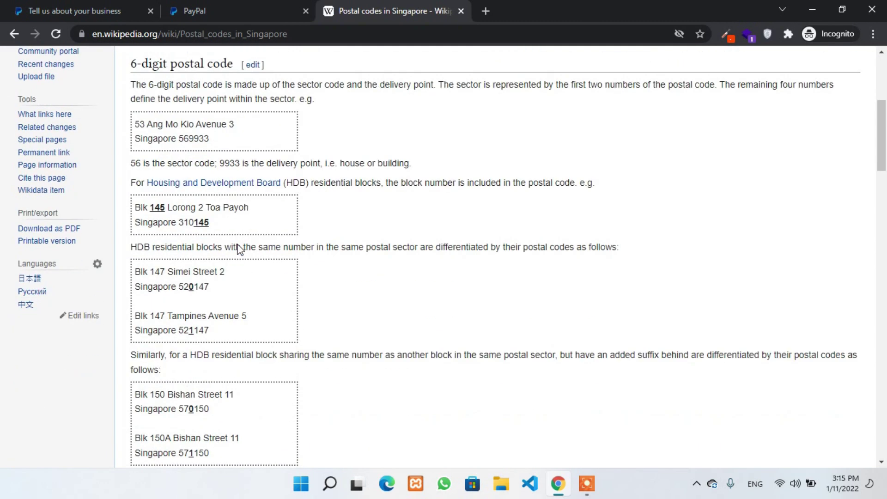
scroll(181, 244, up, 5)
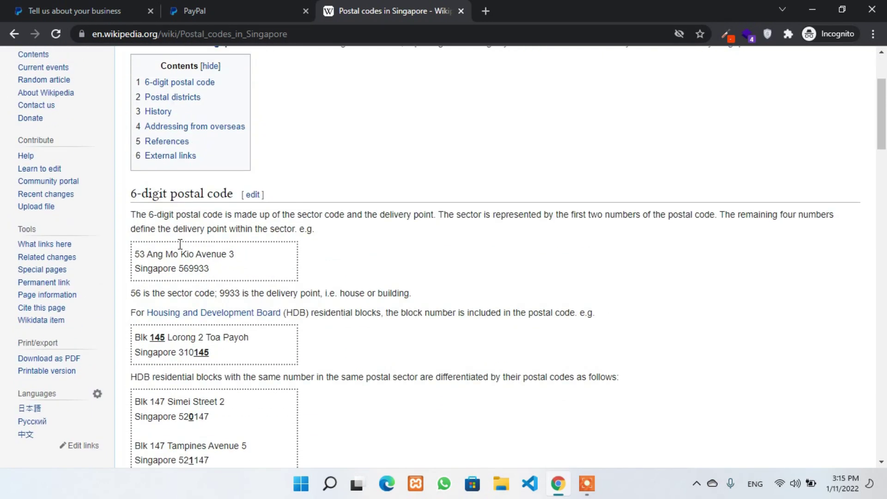
scroll(164, 235, down, 3)
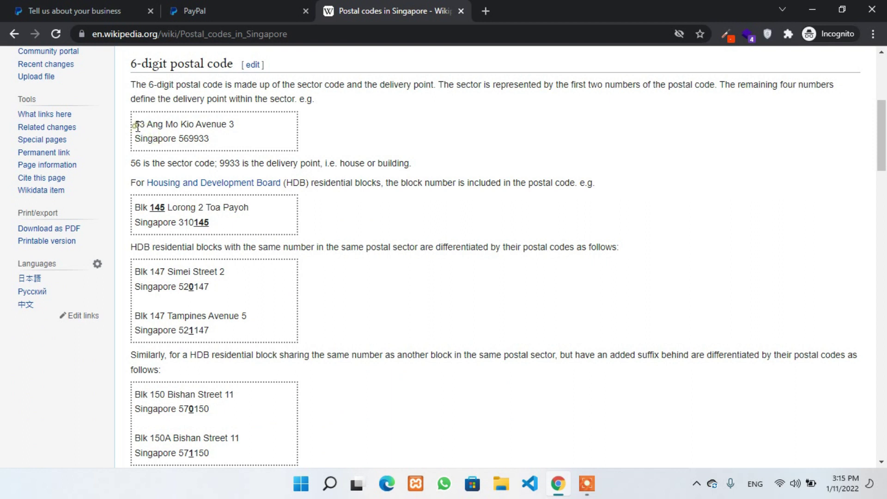
- Copy the sample Bishan Street 11 block address with its postcode
drag(136, 125, 219, 138)
click(228, 137)
scroll(159, 235, down, 6)
scroll(154, 189, down, 2)
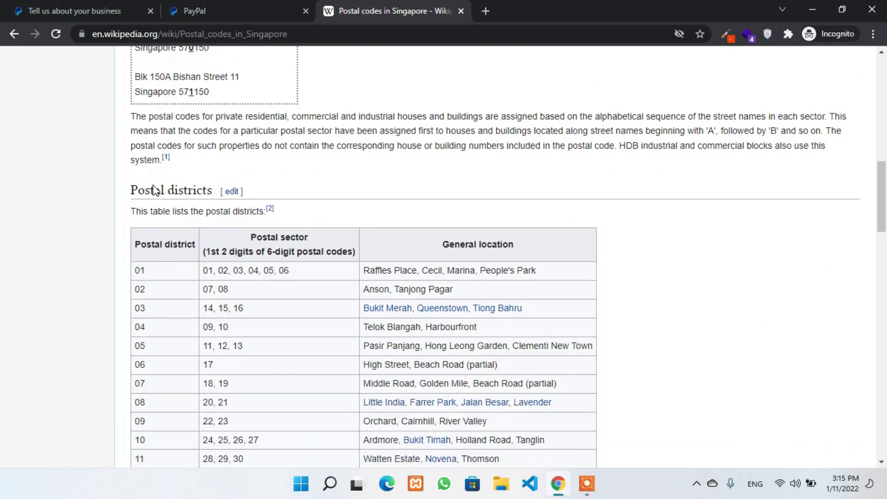
scroll(154, 189, up, 2)
drag(140, 131, 120, 137)
key(ctrl+c)
right_click(182, 130)
click(217, 142)
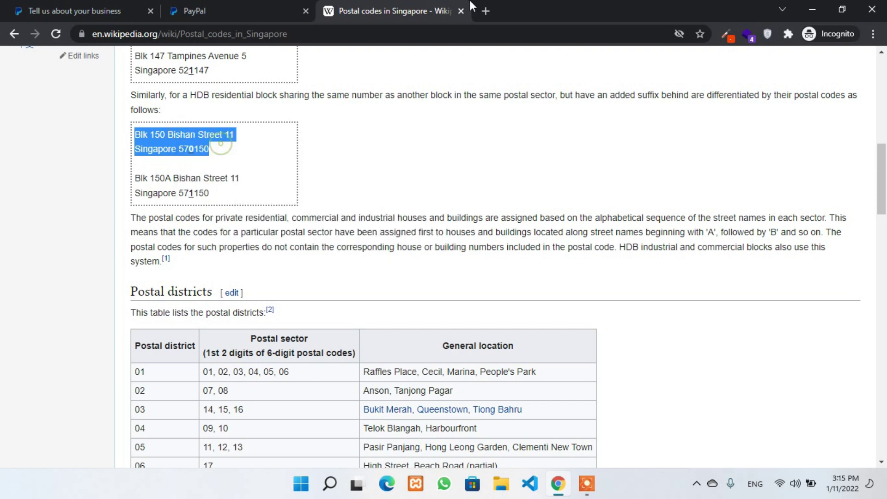
click(300, 6)
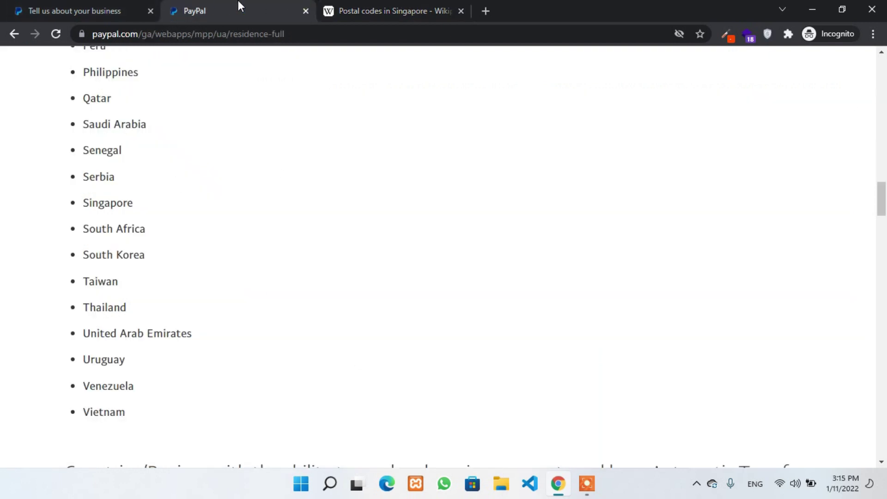
- Paste the copied address into Street, move its postcode to Postcode, and remove 'Singapore'
click(55, 7)
click(414, 286)
key(ctrl+v)
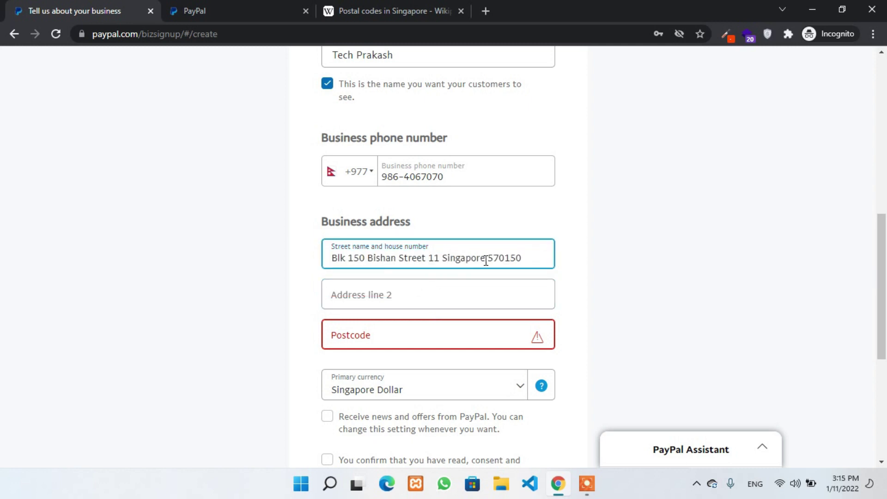
double_click(496, 256)
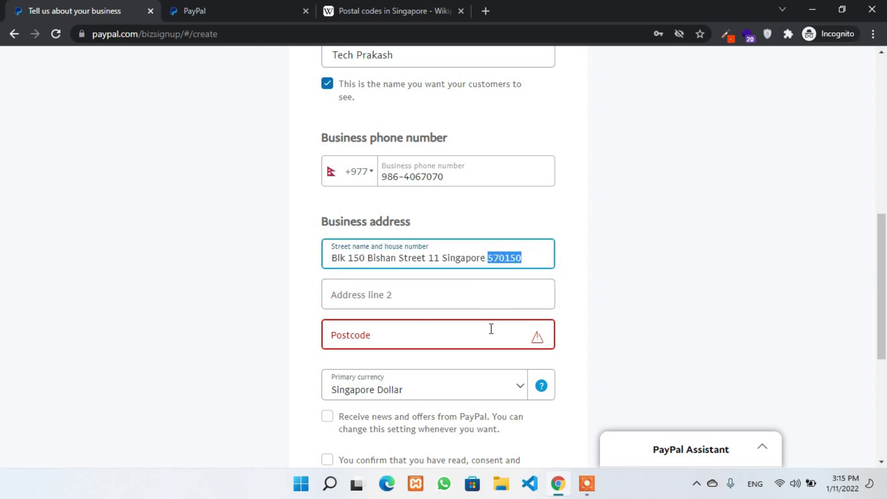
key(ctrl+x)
click(419, 339)
key(ctrl+v)
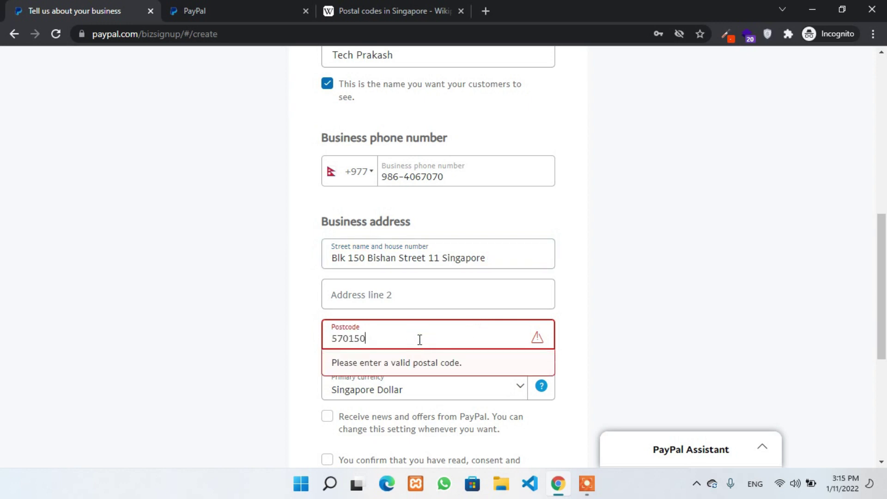
click(294, 339)
click(353, 340)
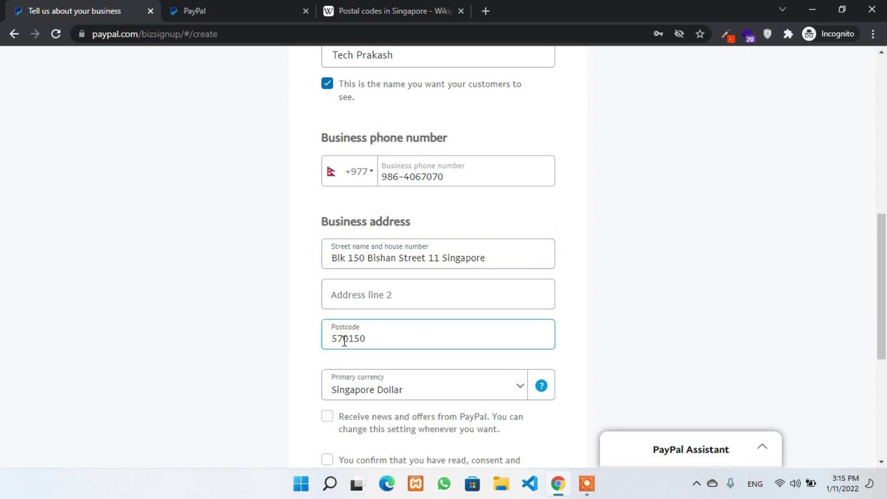
click(357, 295)
click(342, 264)
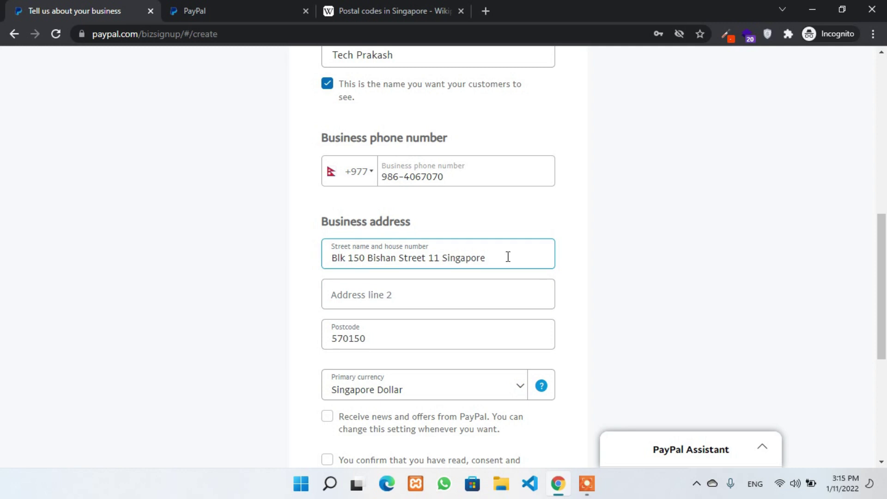
key(BackSpace)
key(BackSpace)
key(BackSpace)
key(BackSpace)
key(BackSpace)
key(BackSpace)
key(BackSpace)
key(BackSpace)
key(BackSpace)
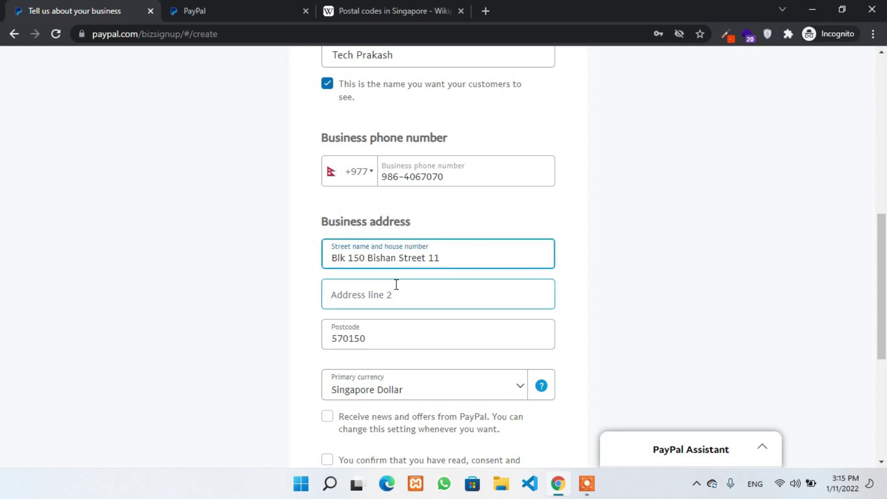
- Accept the user agreement and privacy statement and create the business account
scroll(311, 258, down, 4)
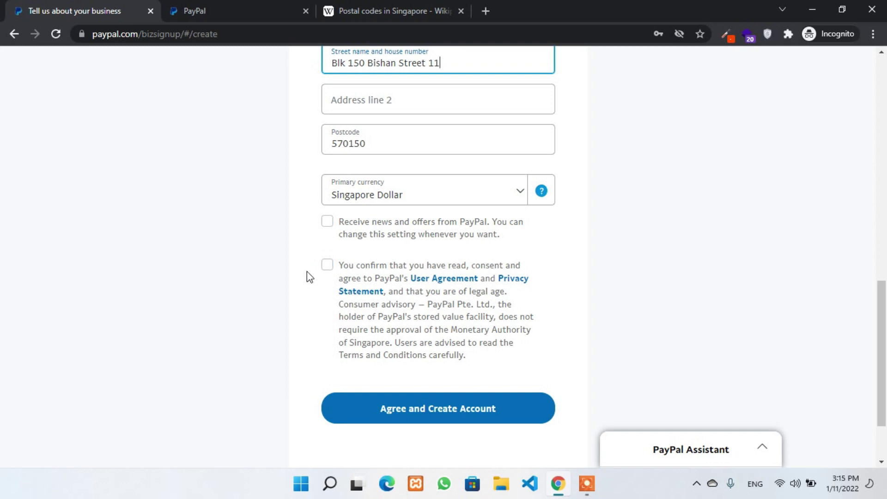
click(341, 268)
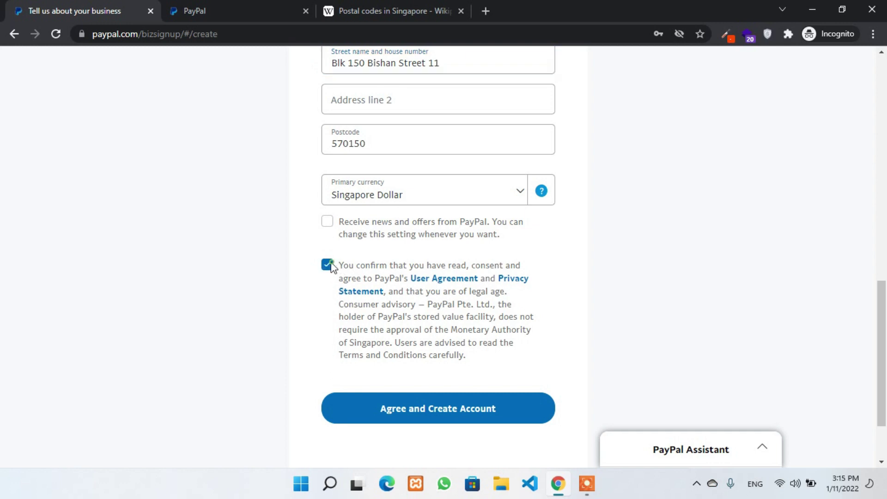
click(483, 402)
scroll(558, 316, up, 5)
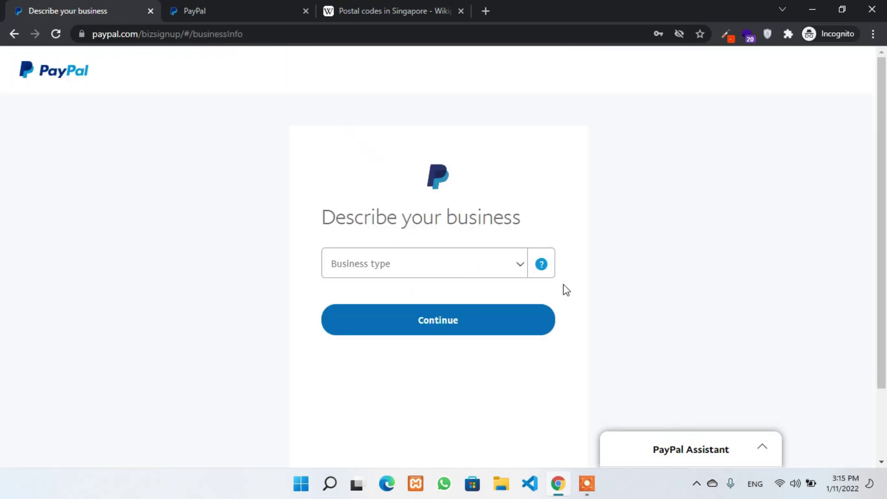
- Set the business type to Individual/Sole Proprietorship
click(514, 266)
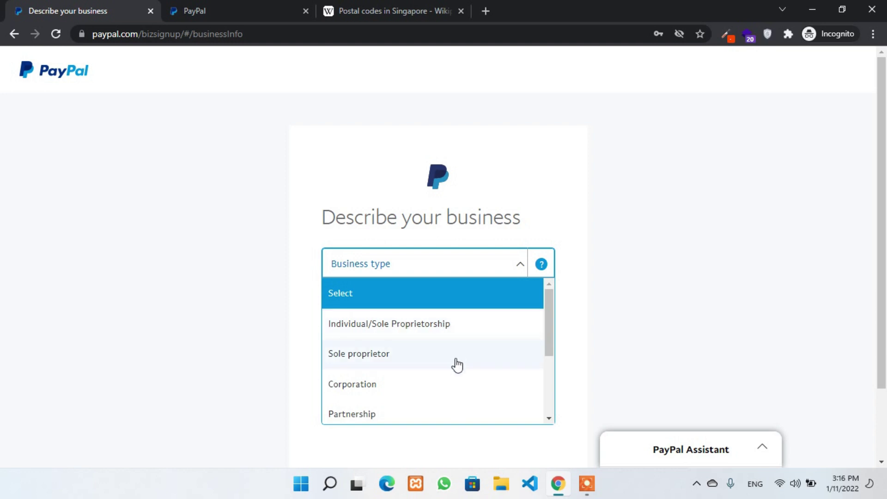
scroll(457, 365, down, 2)
scroll(448, 393, down, 2)
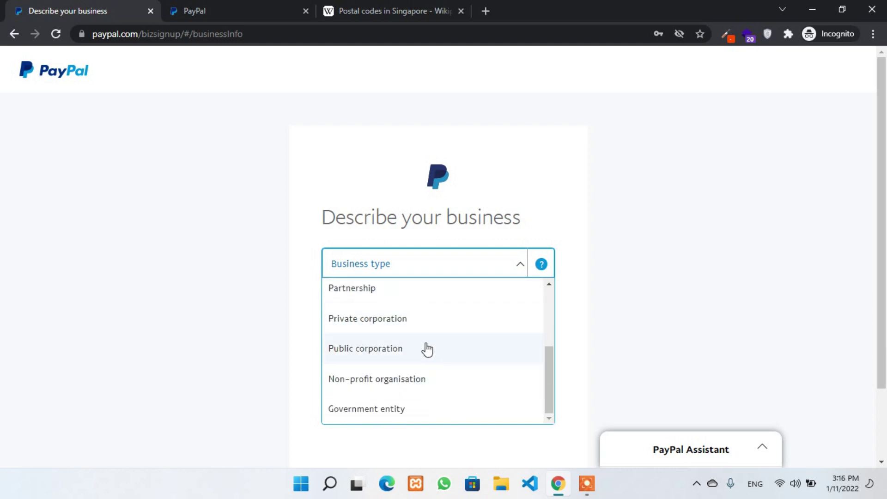
scroll(430, 416, down, 2)
scroll(459, 325, up, 3)
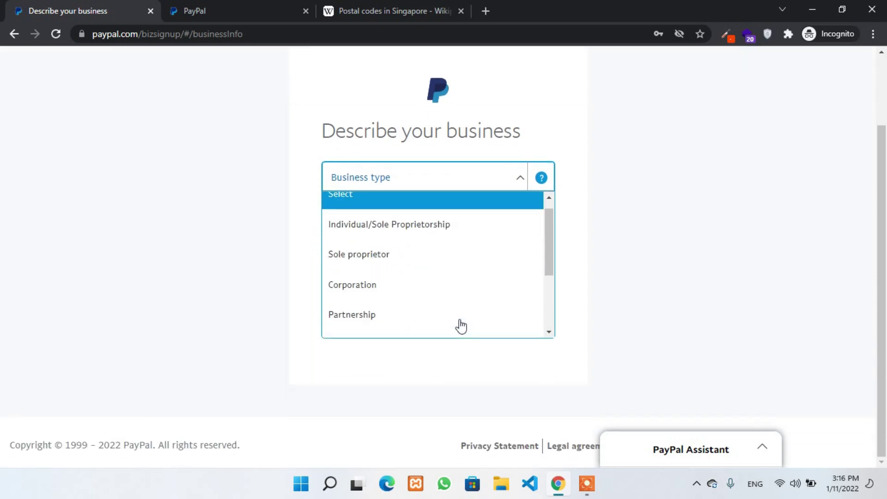
click(382, 237)
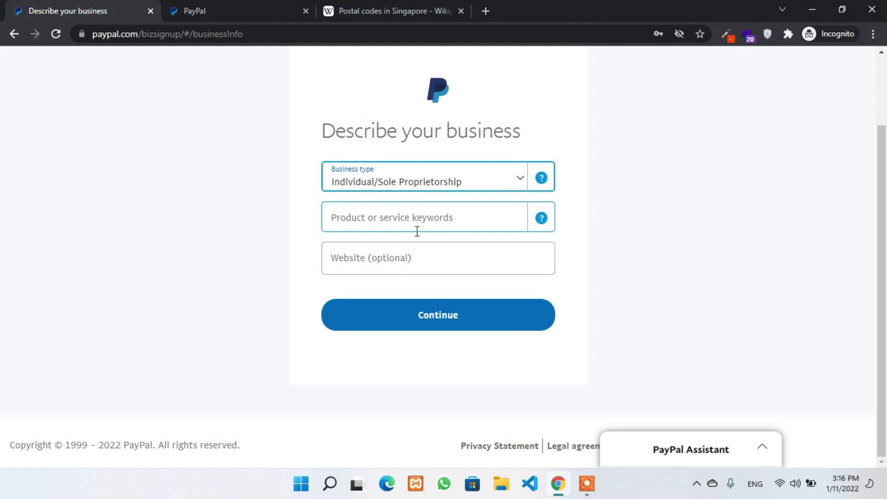
- Search product keywords with 'web' and pick Computer Programming, Data Processing
click(417, 217)
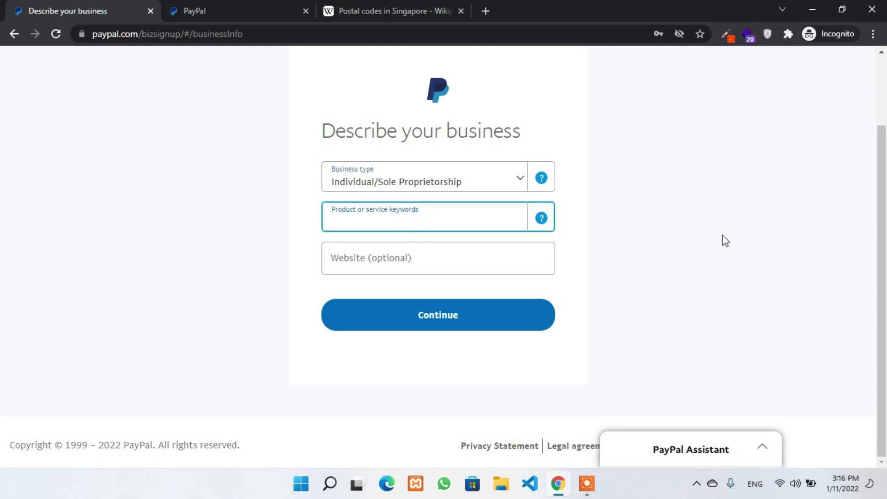
text(online)
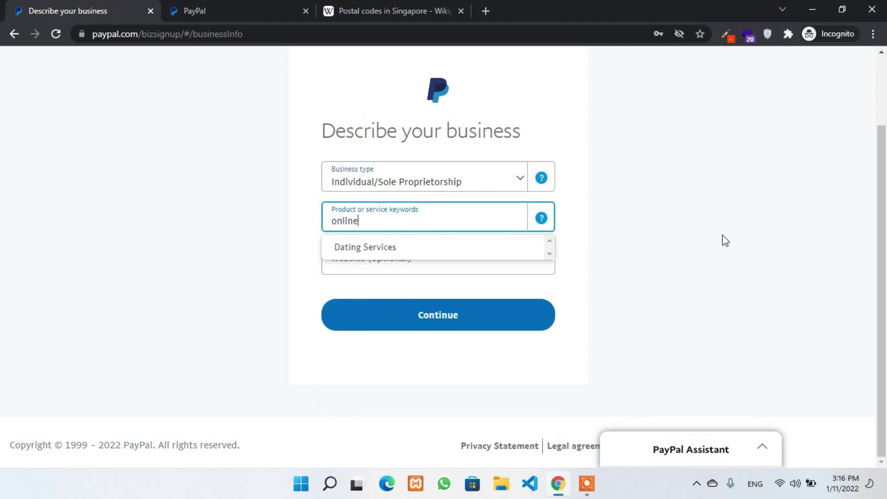
key(ctrl+a)
key(BackSpace)
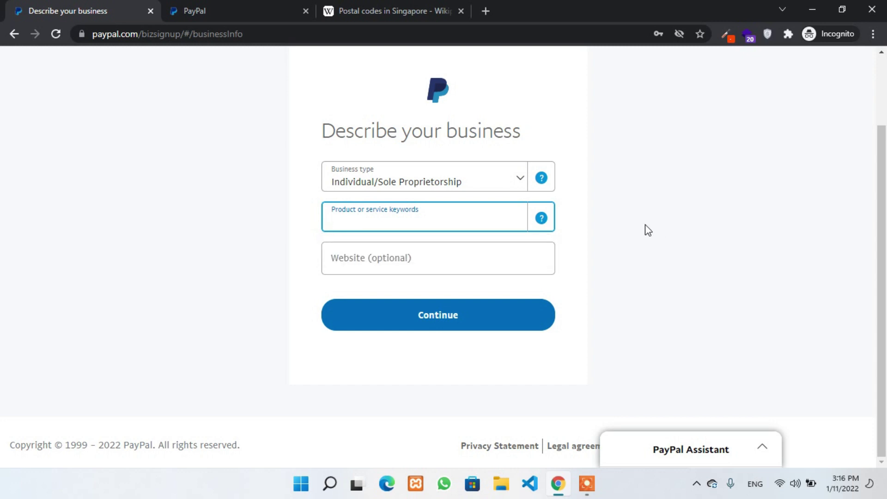
text(digi)
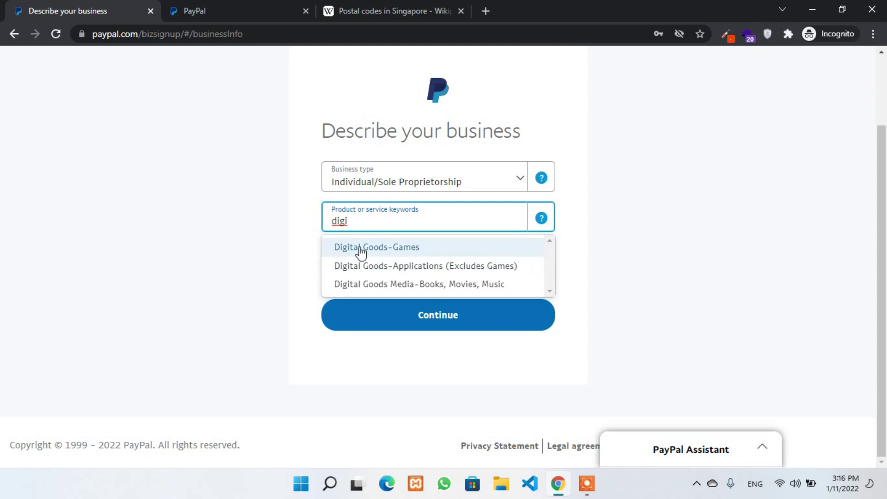
click(459, 255)
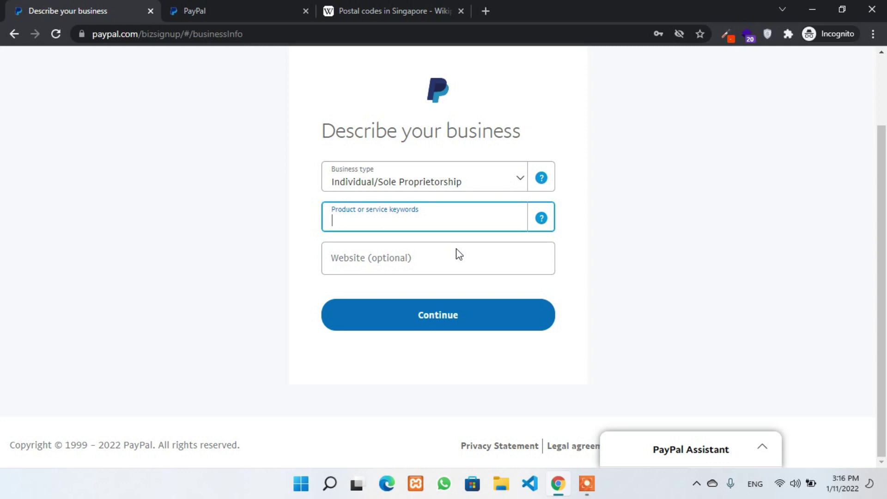
double_click(469, 224)
triple_click(472, 226)
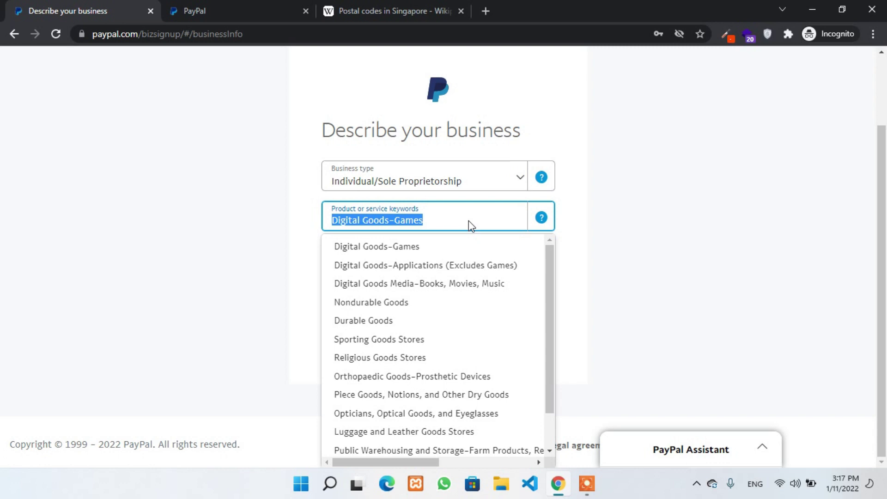
key(BackSpace)
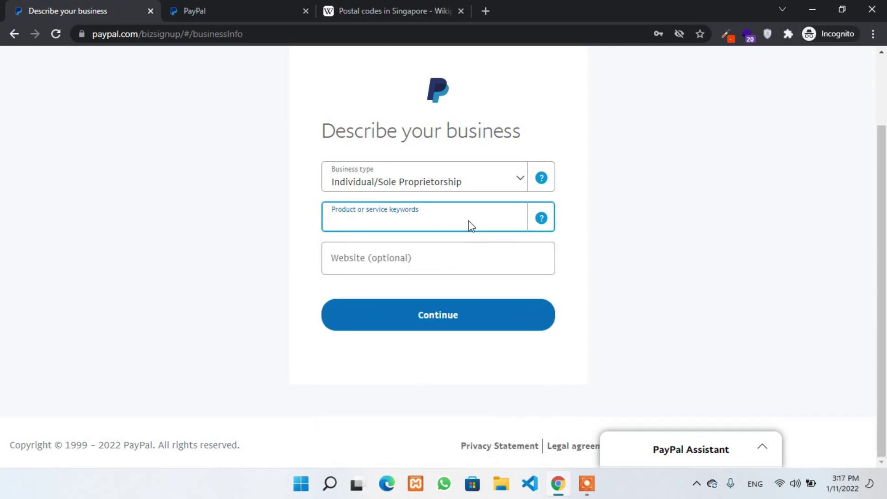
text(q)
key(BackSpace)
text(we)
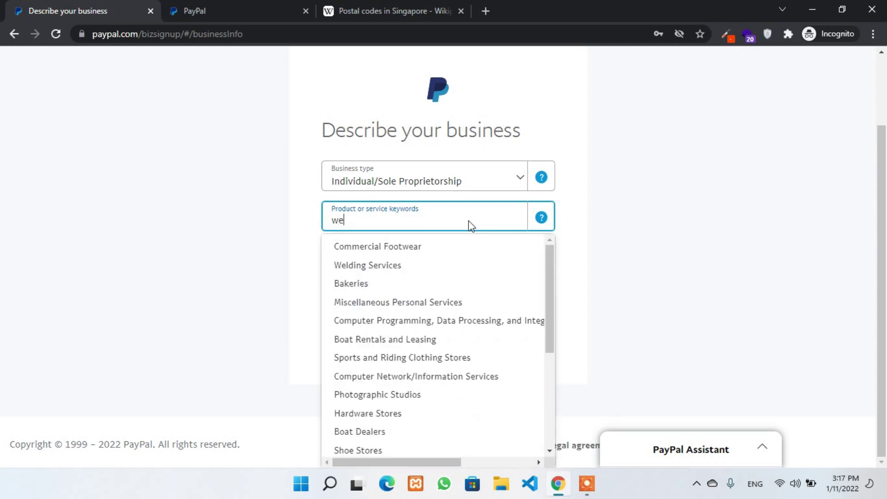
text(b)
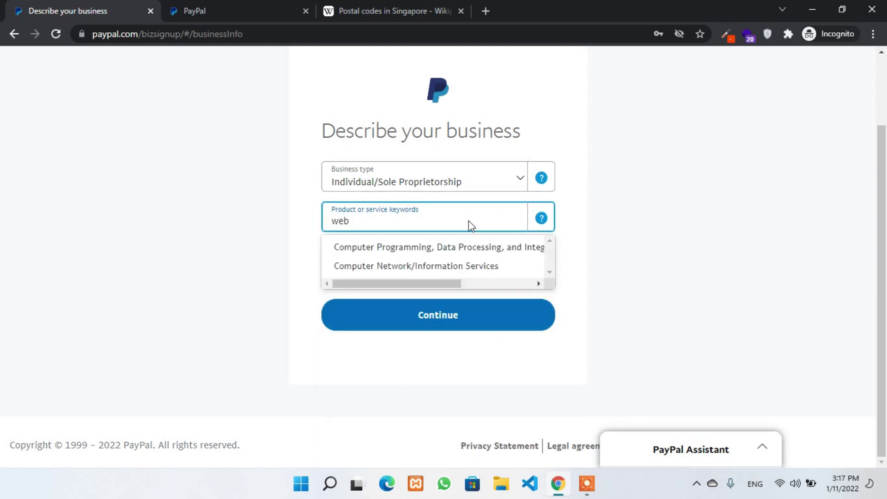
click(497, 254)
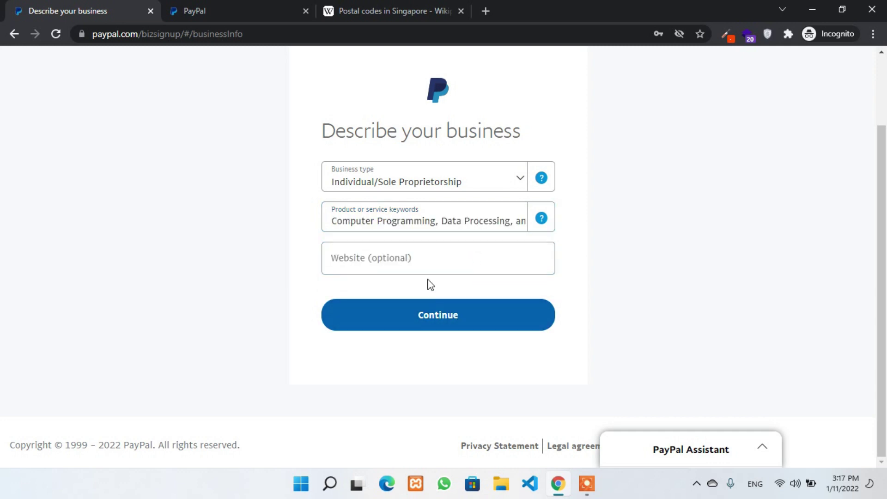
click(418, 260)
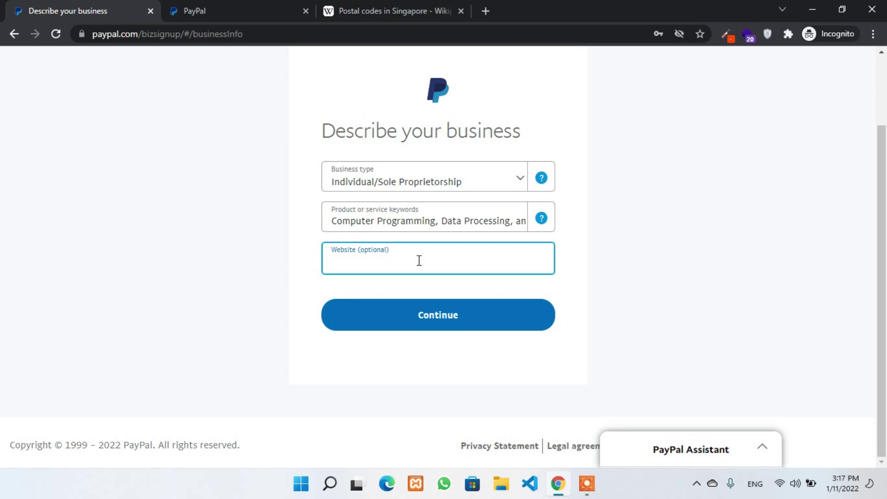
click(419, 260)
- Continue to the 'Tell us more about you' form and complete it to reach the sales question
click(440, 325)
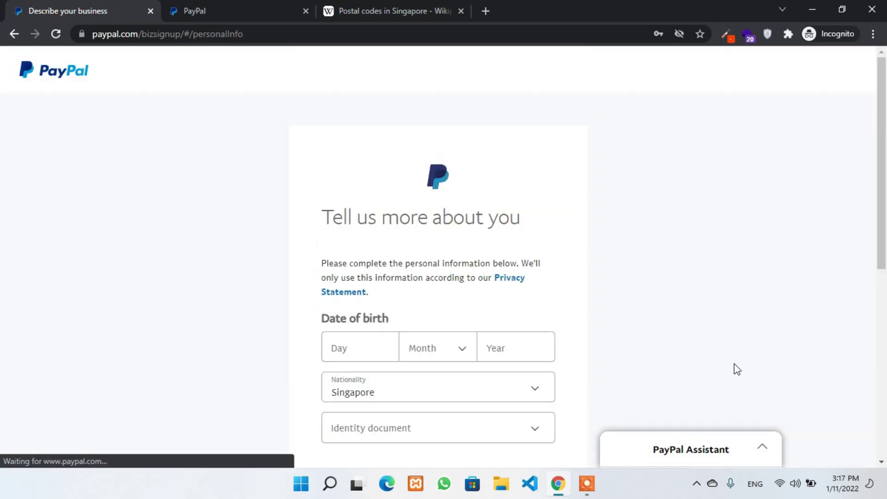
scroll(319, 178, down, 3)
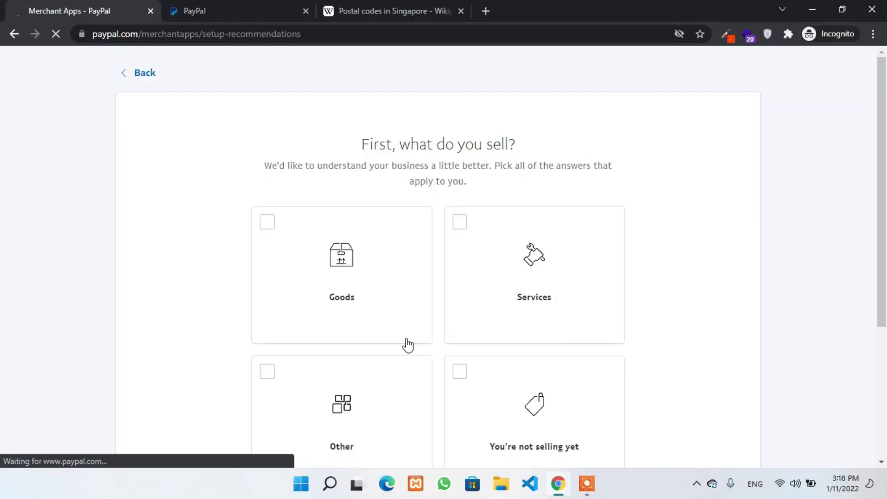
- Answer that the business sells Services and is not selling yet
scroll(462, 278, down, 3)
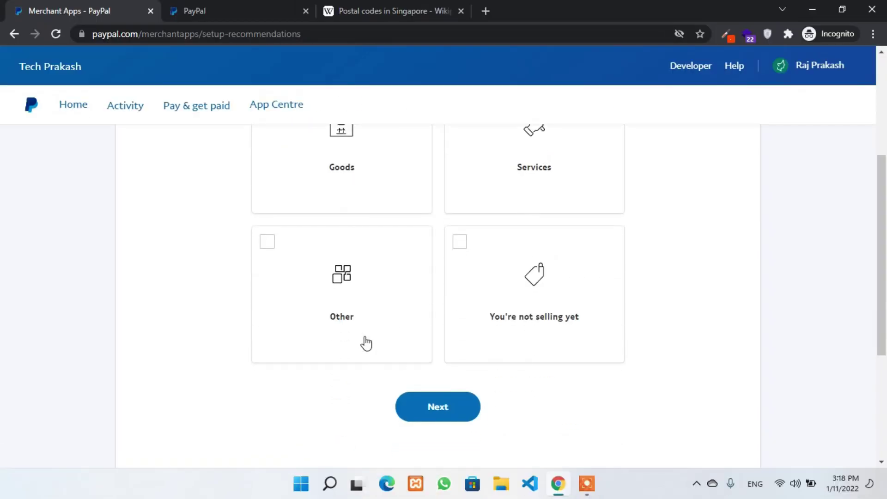
scroll(249, 168, up, 3)
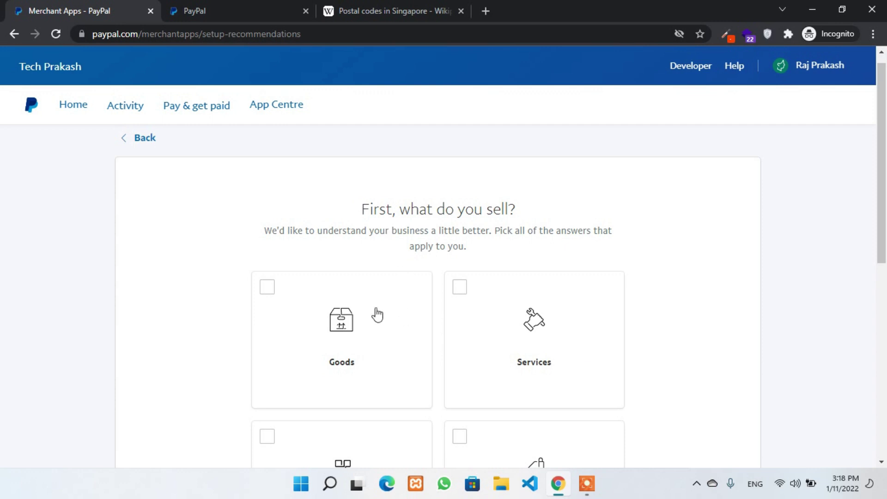
scroll(644, 390, down, 4)
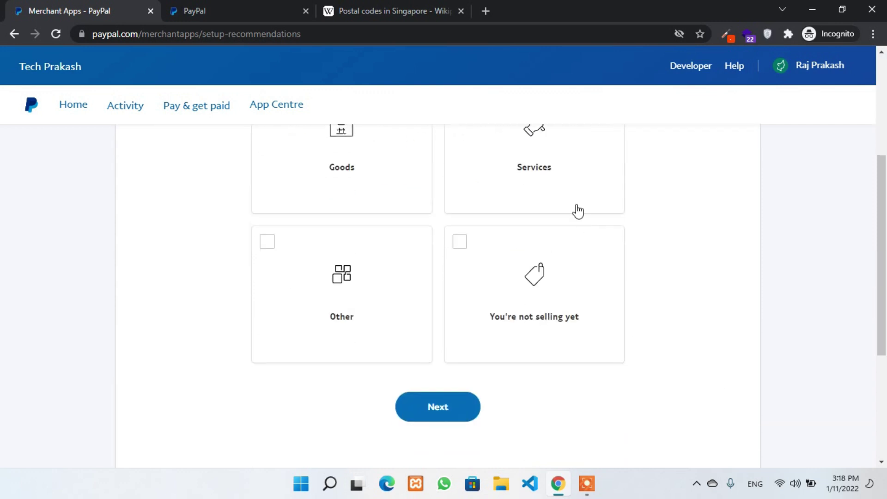
click(576, 209)
scroll(610, 379, up, 3)
scroll(607, 357, down, 3)
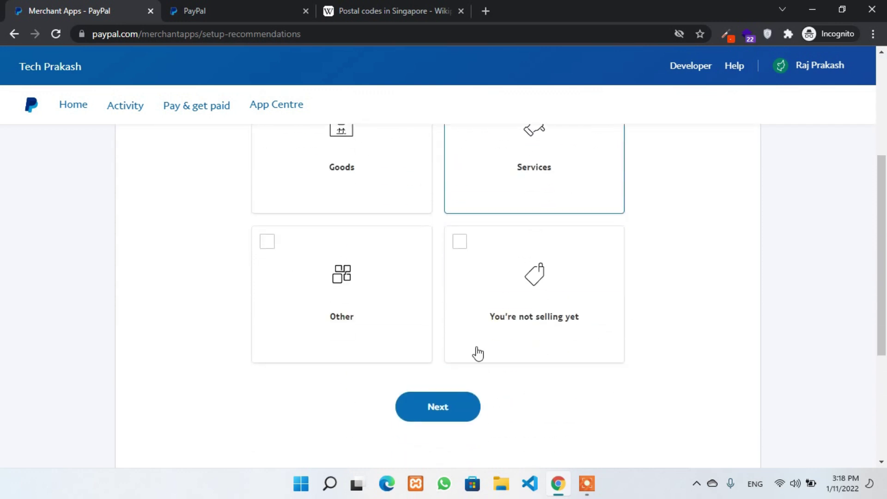
click(504, 290)
scroll(505, 296, up, 3)
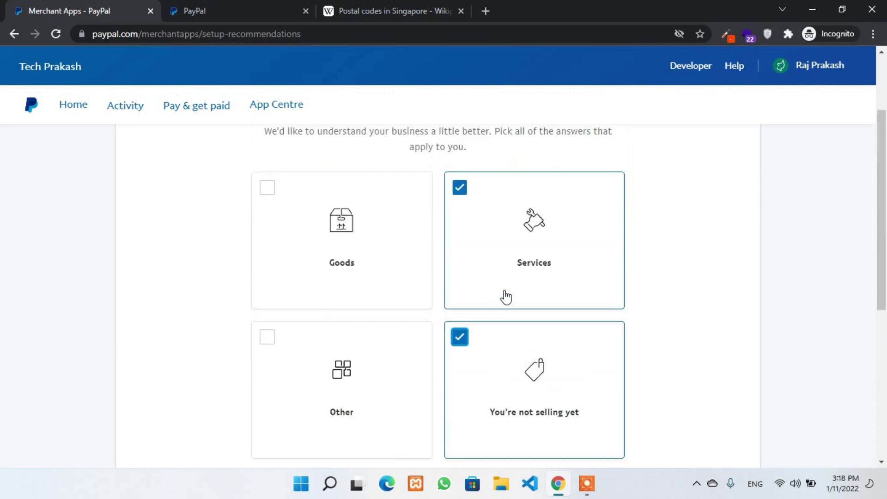
scroll(433, 410, down, 4)
click(454, 351)
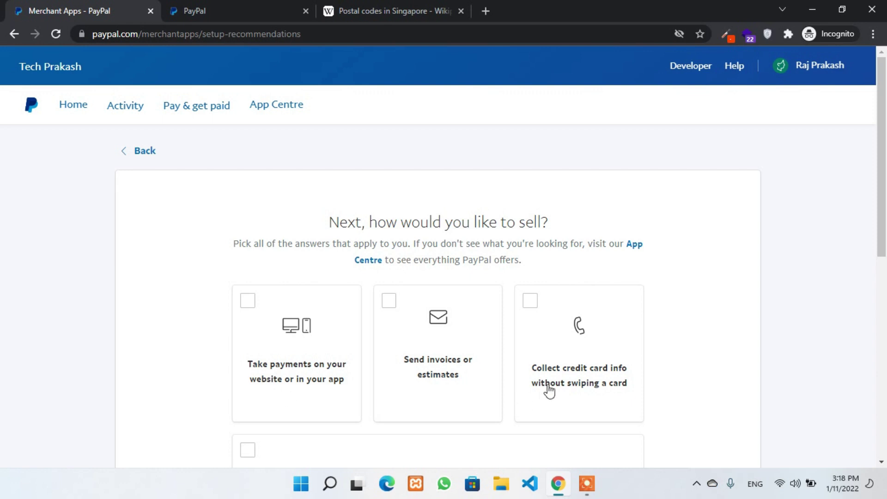
- Choose creating a link to request payments as the way to get paid
scroll(563, 374, down, 4)
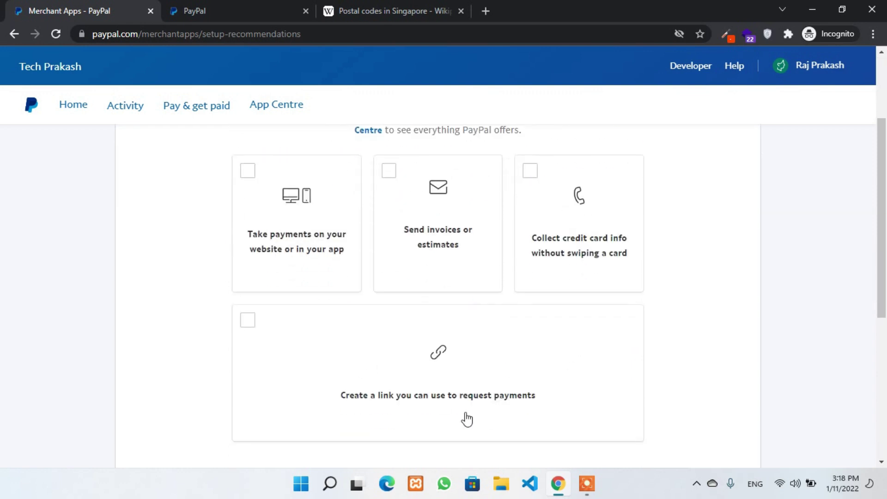
scroll(457, 408, down, 1)
click(432, 364)
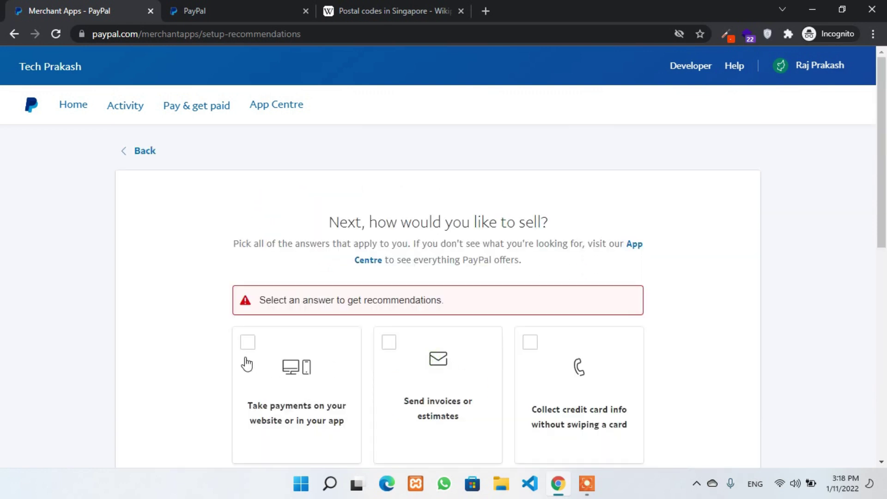
scroll(372, 339, down, 5)
click(411, 226)
click(441, 344)
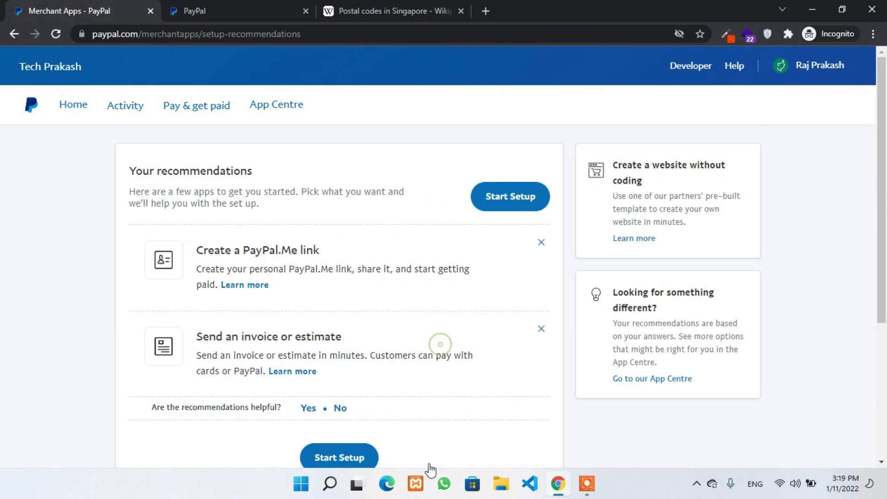
- Start the recommended setup from the recommendations page
scroll(534, 275, down, 1)
scroll(190, 193, down, 2)
scroll(190, 193, up, 3)
scroll(432, 396, down, 2)
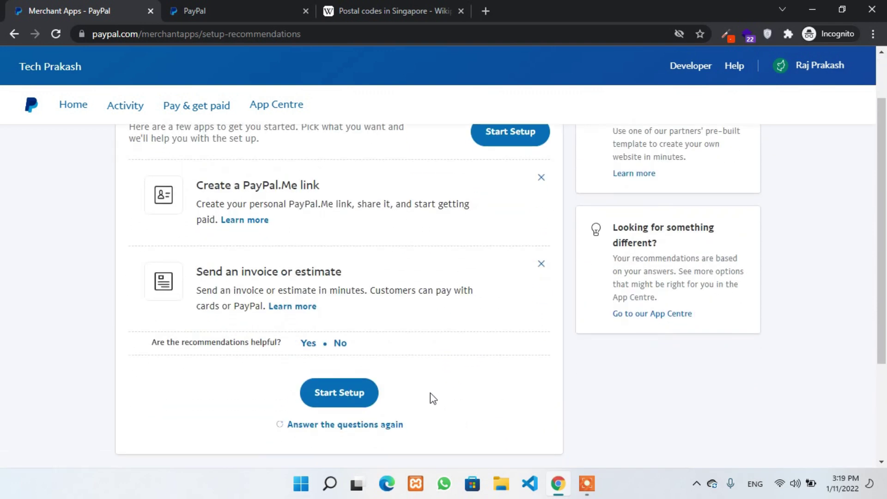
click(342, 388)
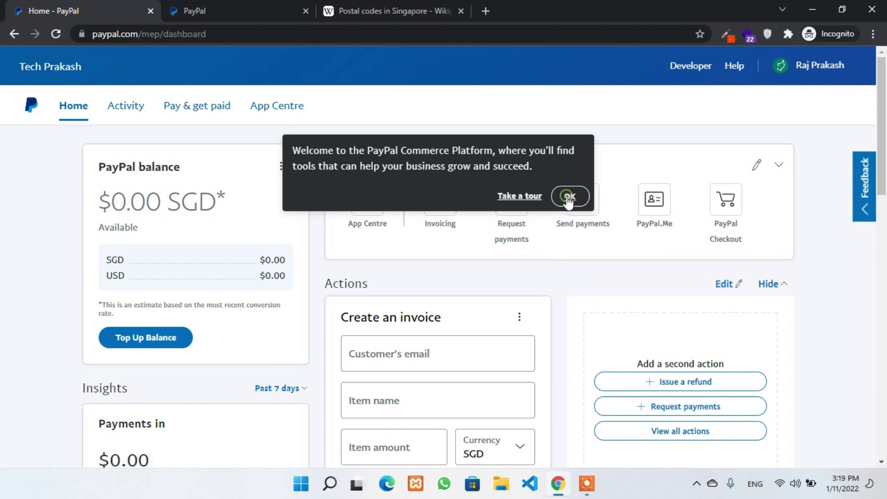
- Dismiss the Commerce Platform welcome popup and review the $0.00 SGD dashboard
click(569, 198)
scroll(555, 227, down, 4)
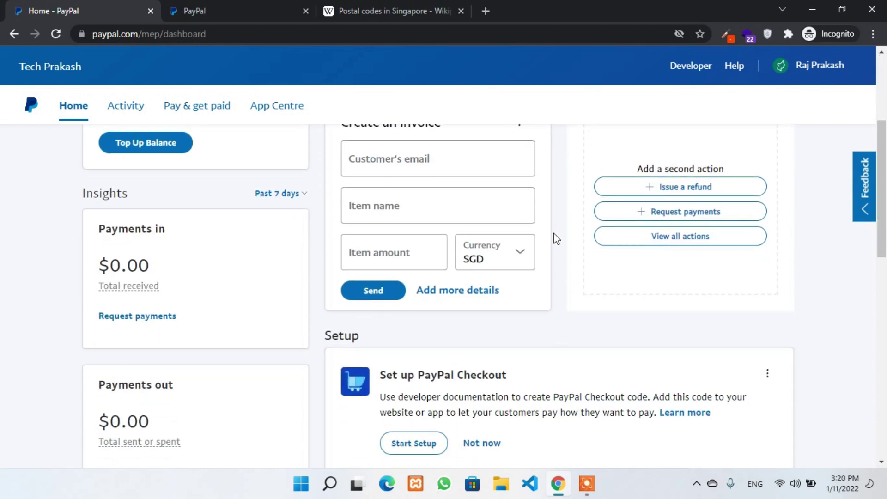
scroll(380, 324, down, 7)
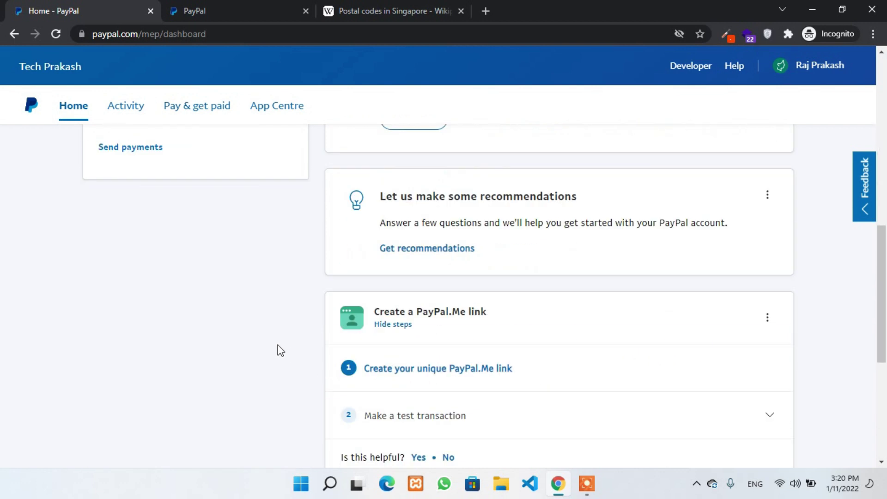
scroll(361, 266, up, 6)
scroll(284, 311, down, 7)
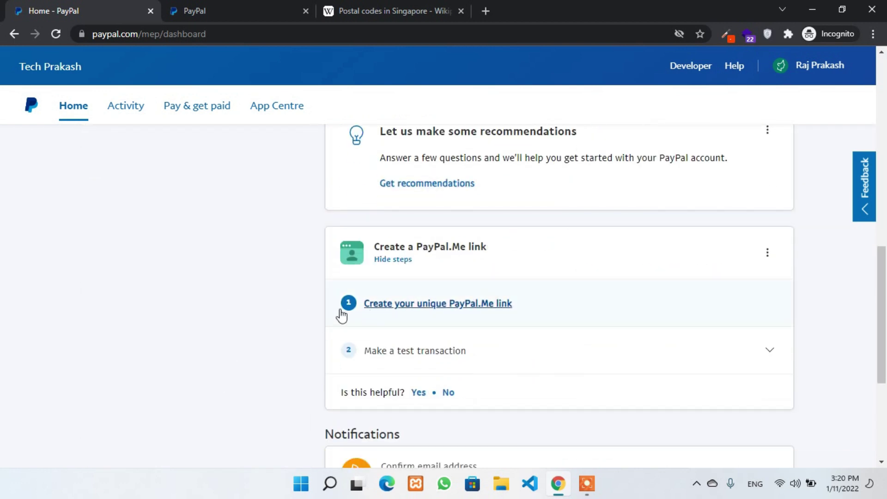
scroll(271, 362, down, 5)
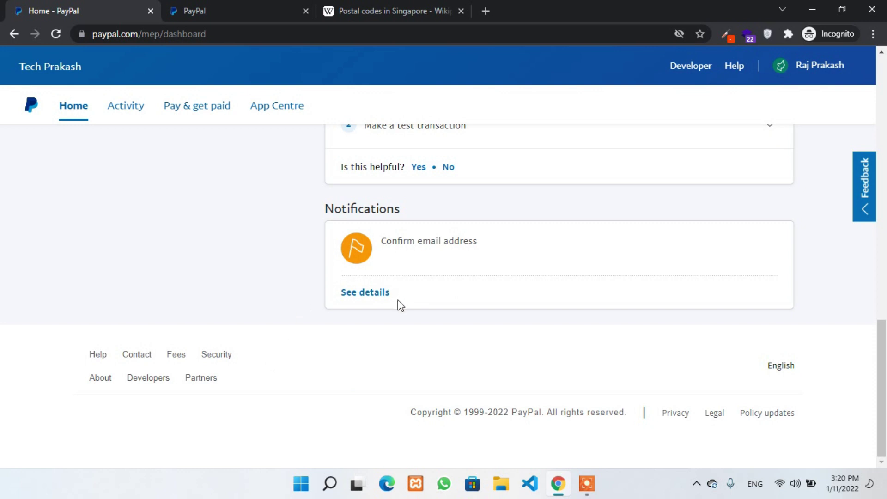
scroll(531, 264, up, 4)
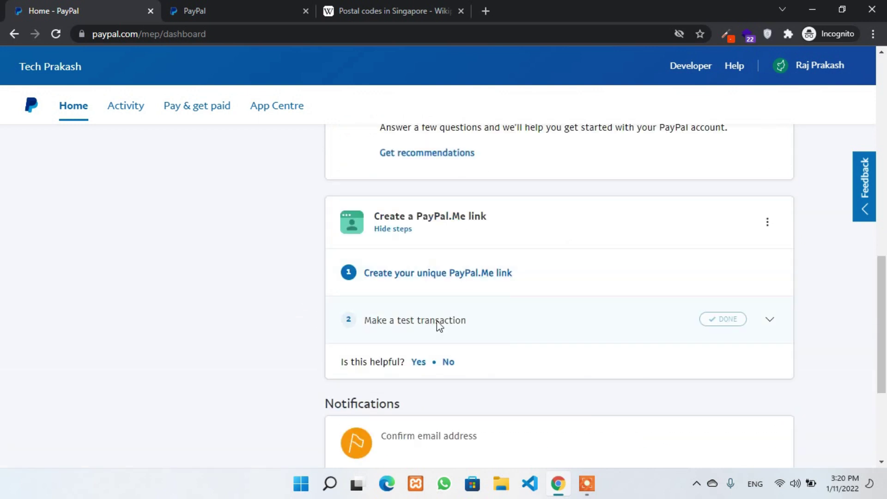
scroll(481, 258, up, 7)
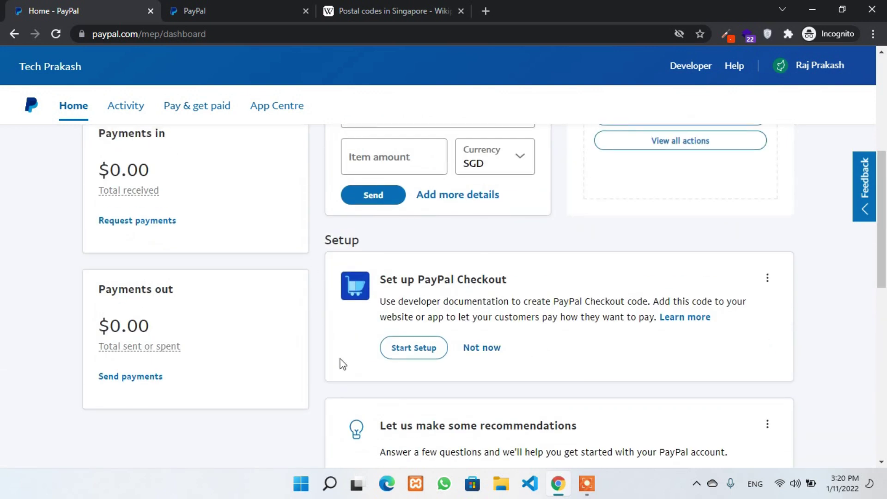
scroll(420, 339, up, 3)
scroll(205, 230, up, 3)
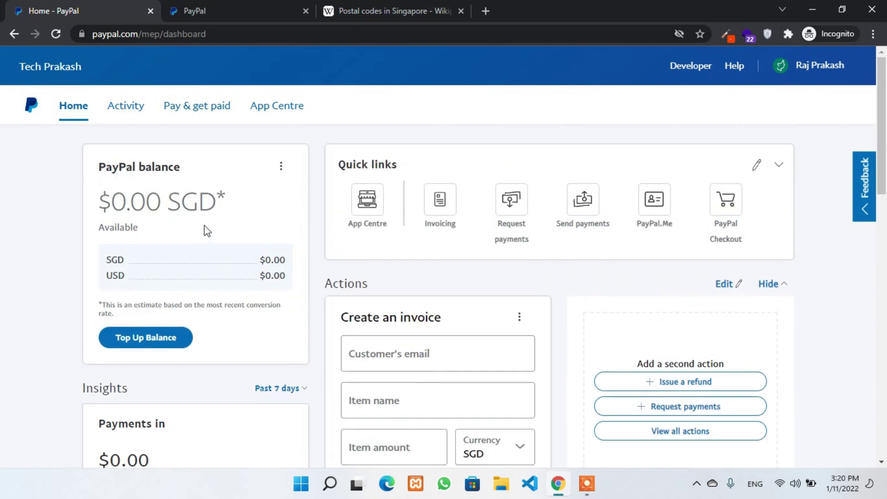
- On the Money page, make U.S. Dollars primary with Make USD Primary, then Done
click(282, 168)
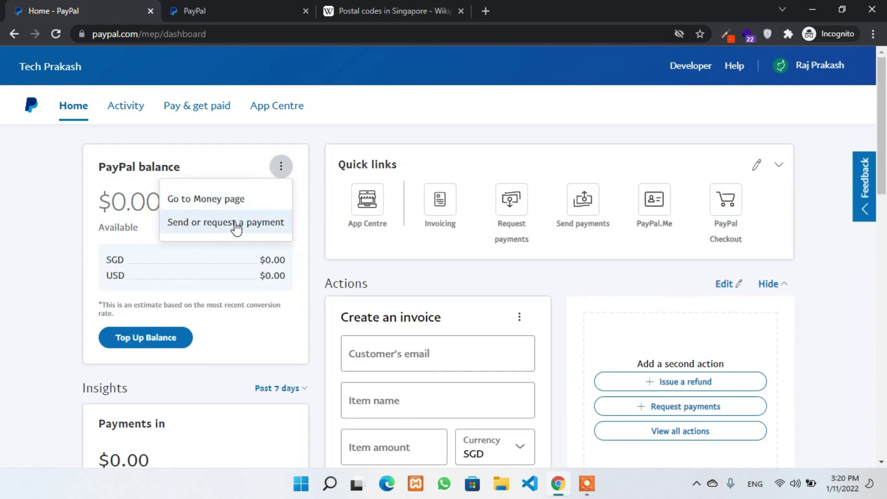
click(225, 210)
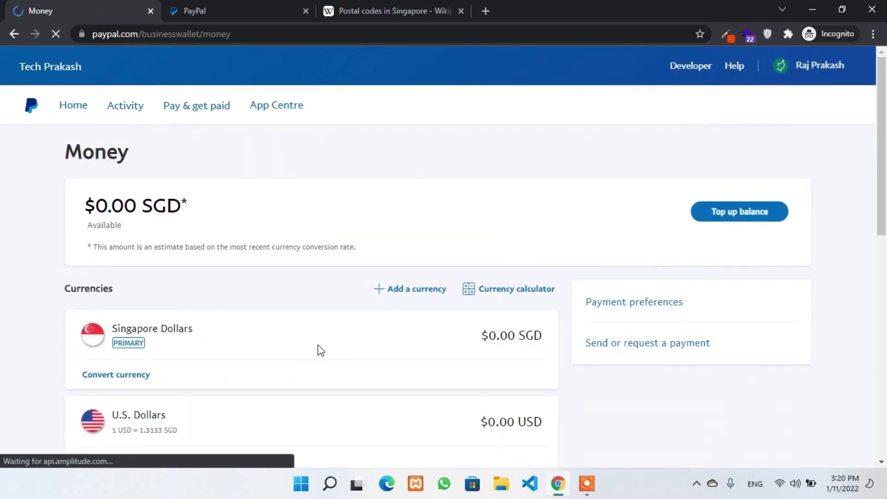
scroll(133, 305, down, 1)
double_click(146, 360)
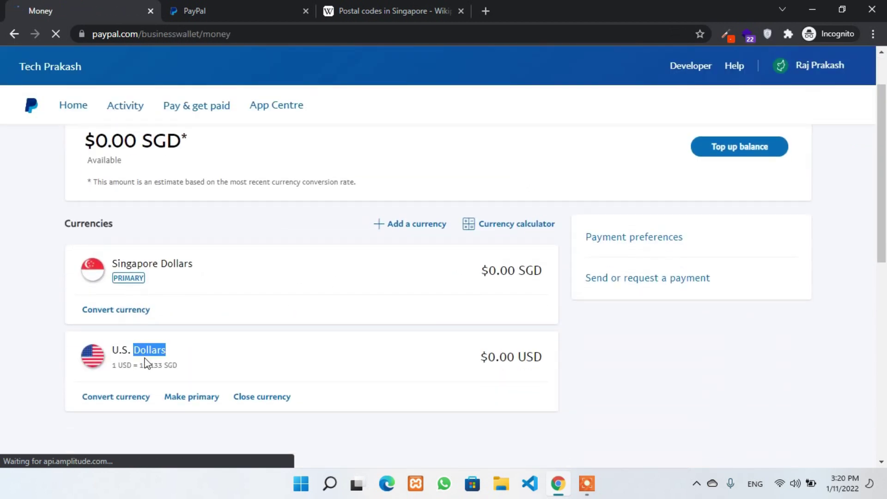
triple_click(146, 360)
click(234, 337)
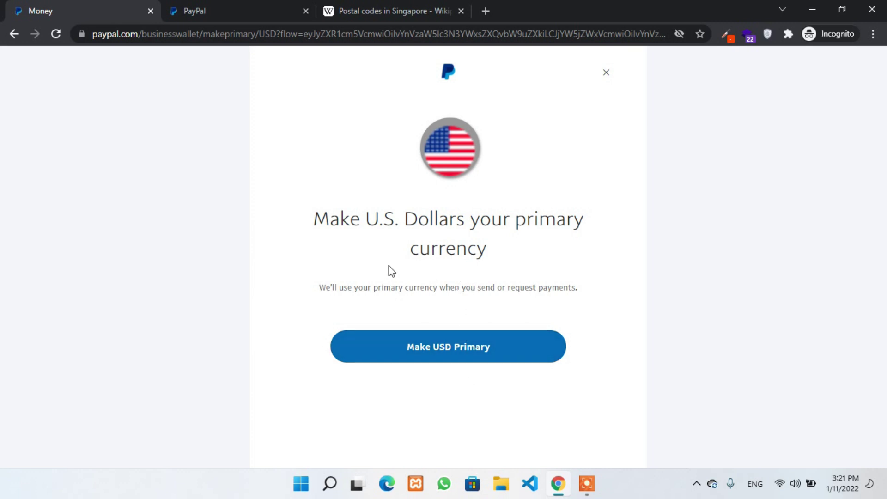
drag(362, 218, 521, 244)
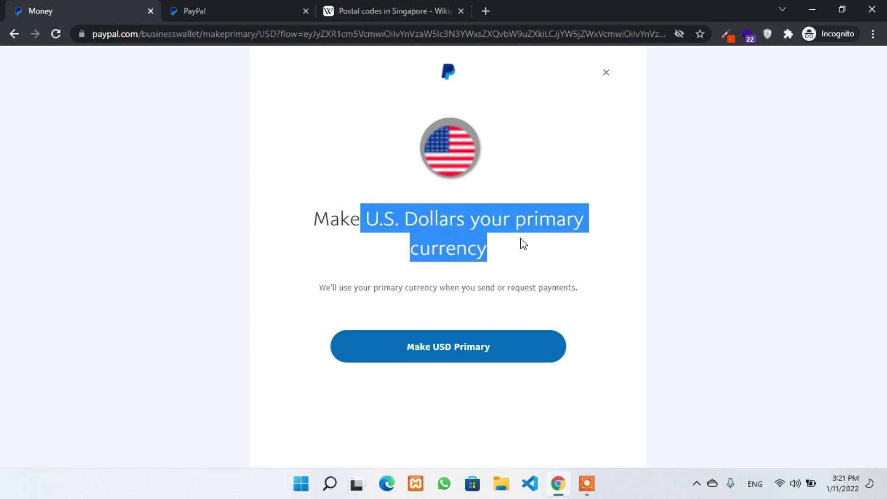
click(464, 365)
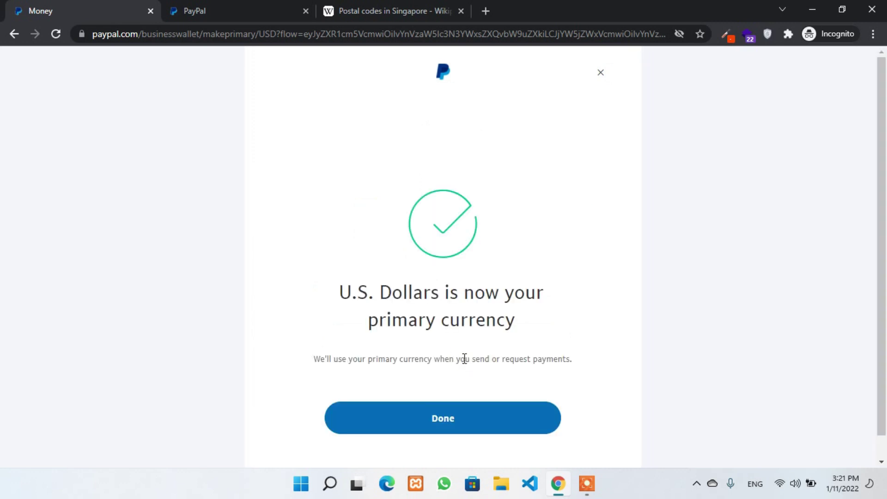
click(462, 424)
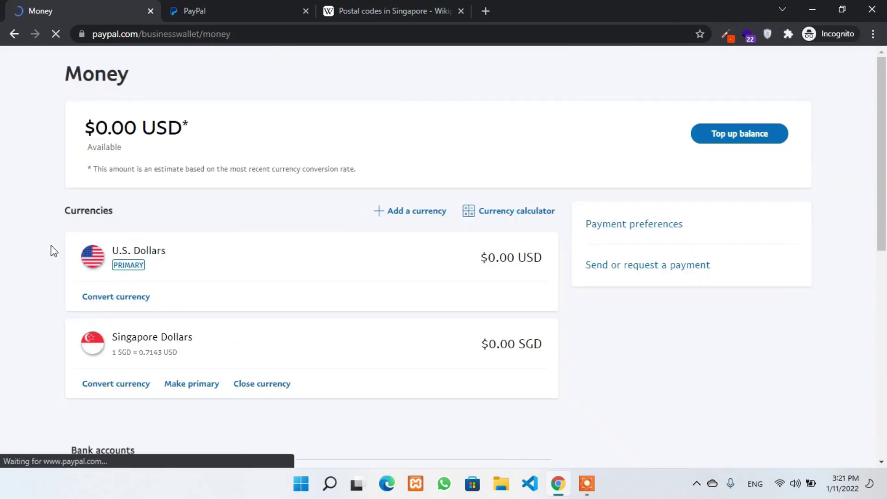
- Close the Singapore Dollars currency and confirm, leaving only USD
scroll(143, 312, down, 3)
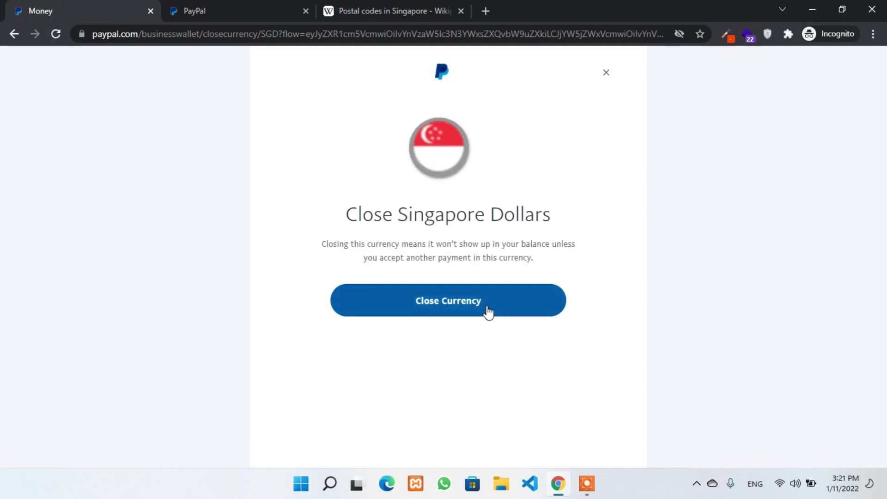
click(487, 310)
click(486, 418)
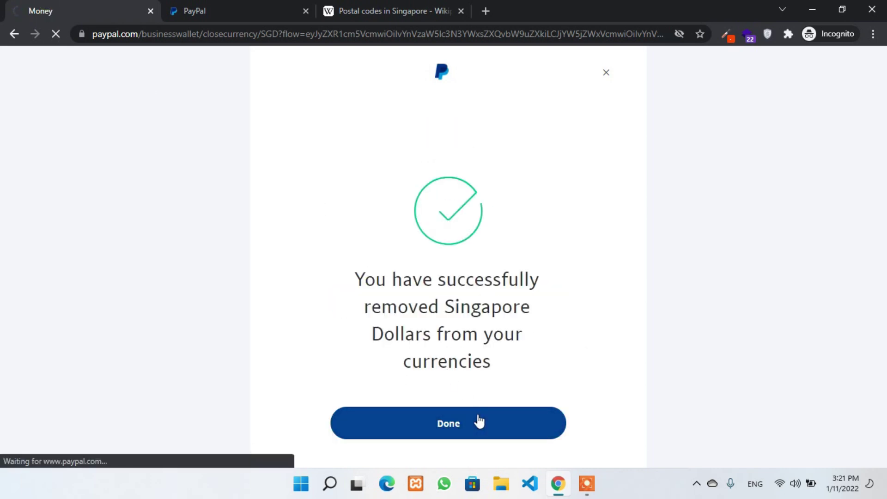